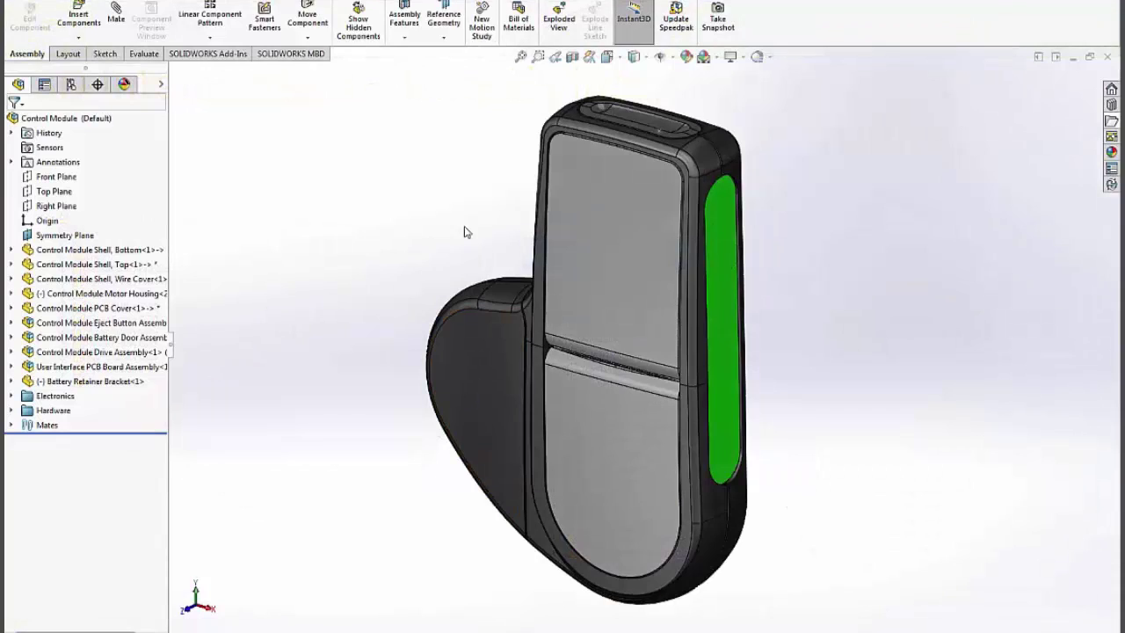
Show the assembly from the back view with the shell-hidden display state.
left_click(633, 56)
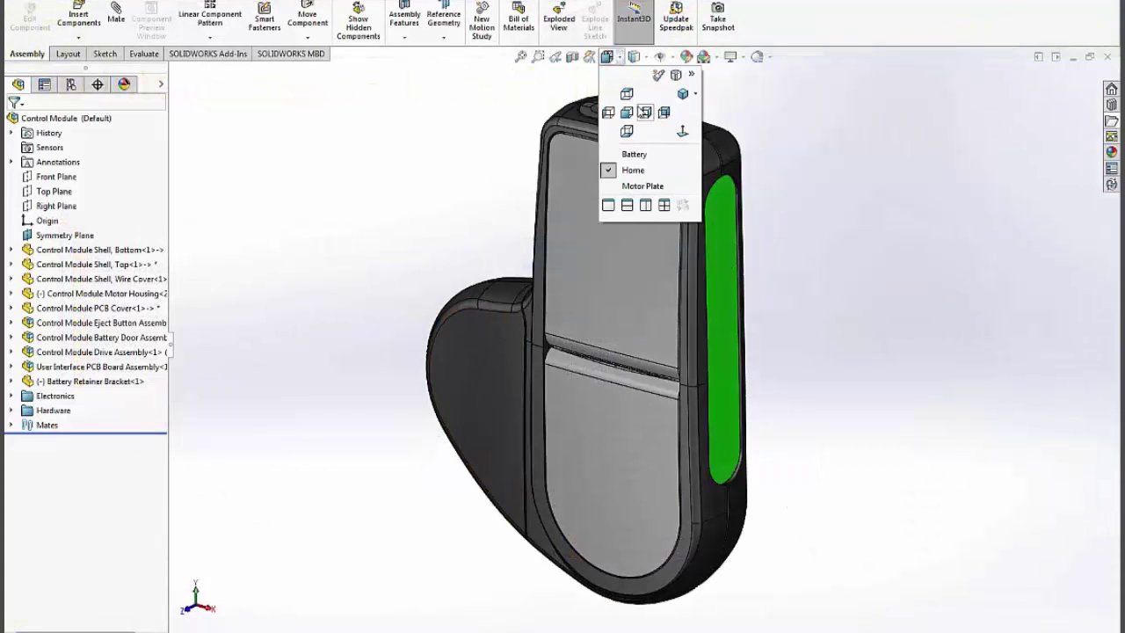
left_click(646, 112)
left_click(758, 57)
left_click(779, 91)
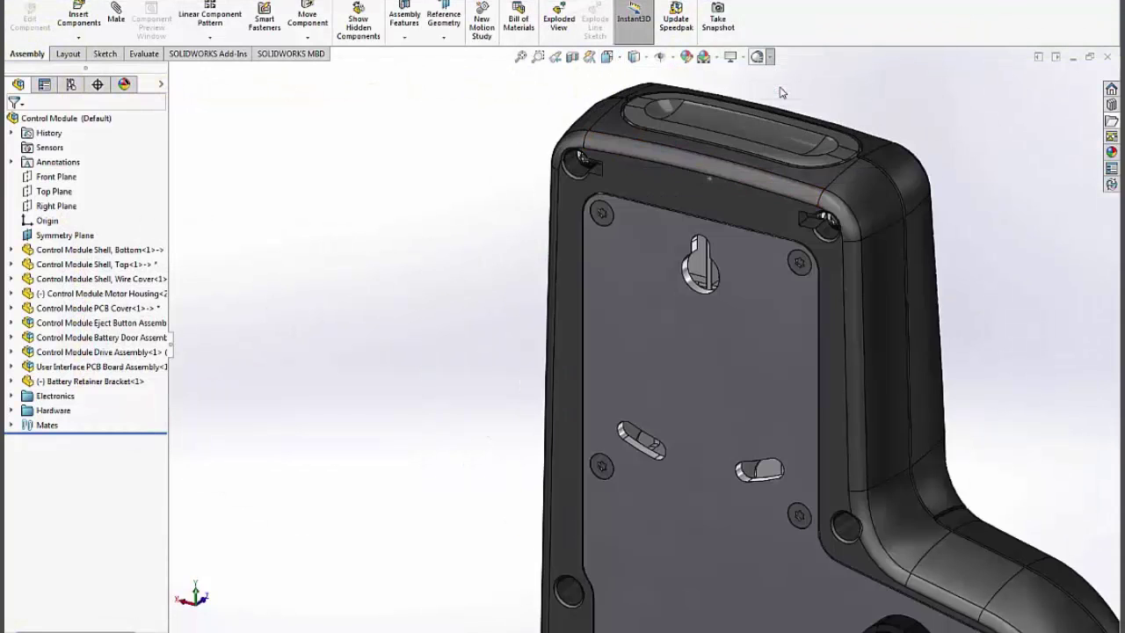
Browse to Supplier Parts, filter to Inventor Assembly (*.iam), and select Myomo Battery Pack Assembly.iam.
left_click(78, 18)
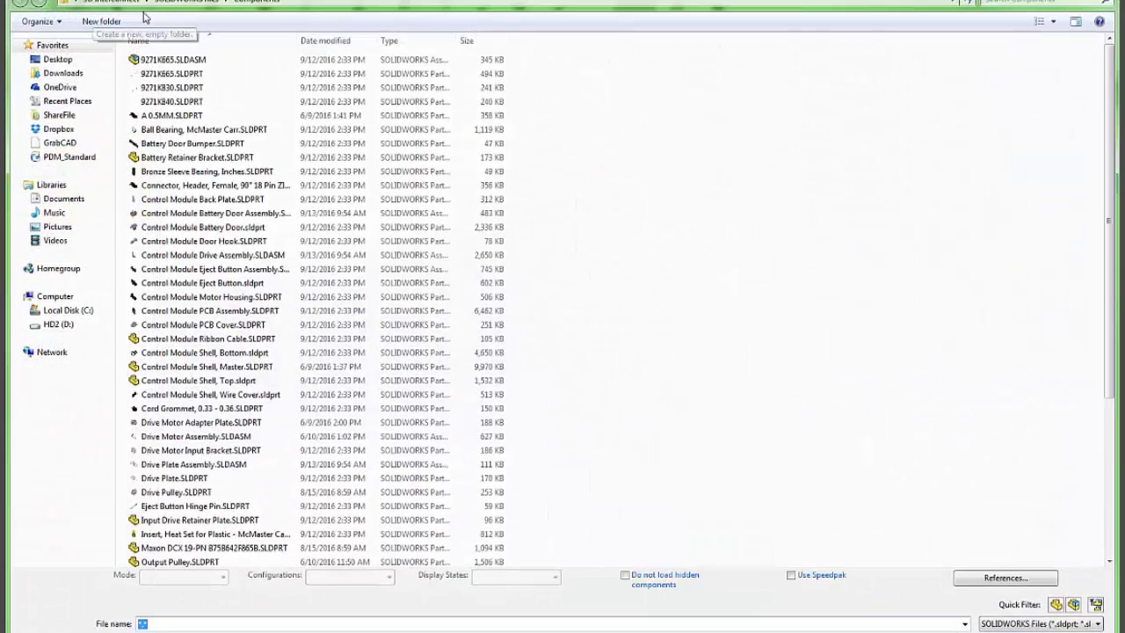
left_click(189, 5)
double_click(167, 88)
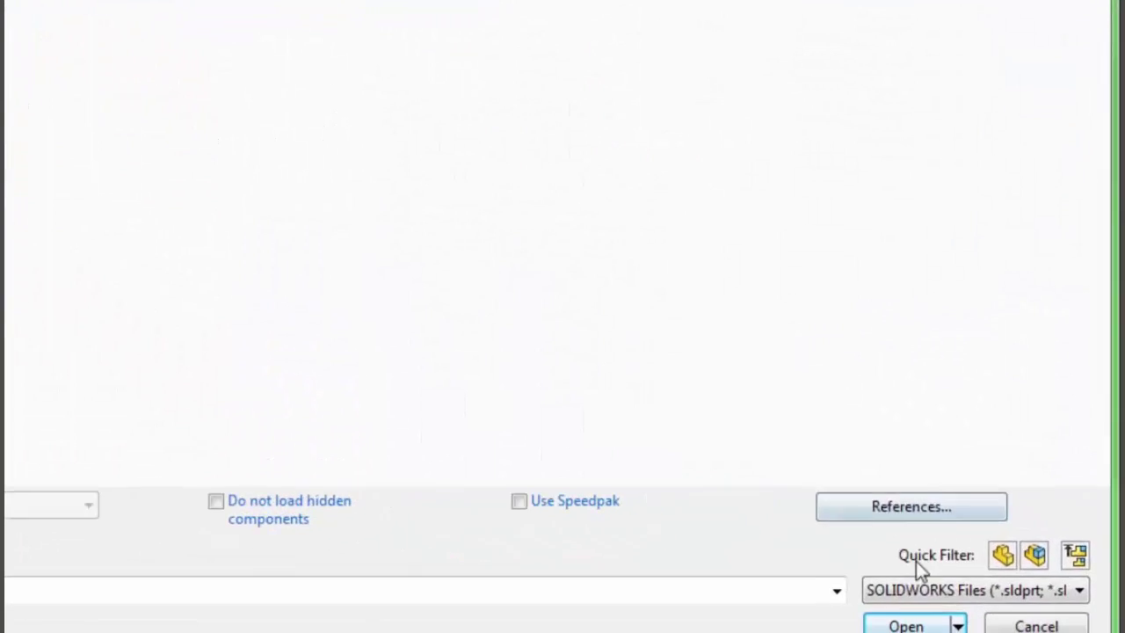
left_click(932, 590)
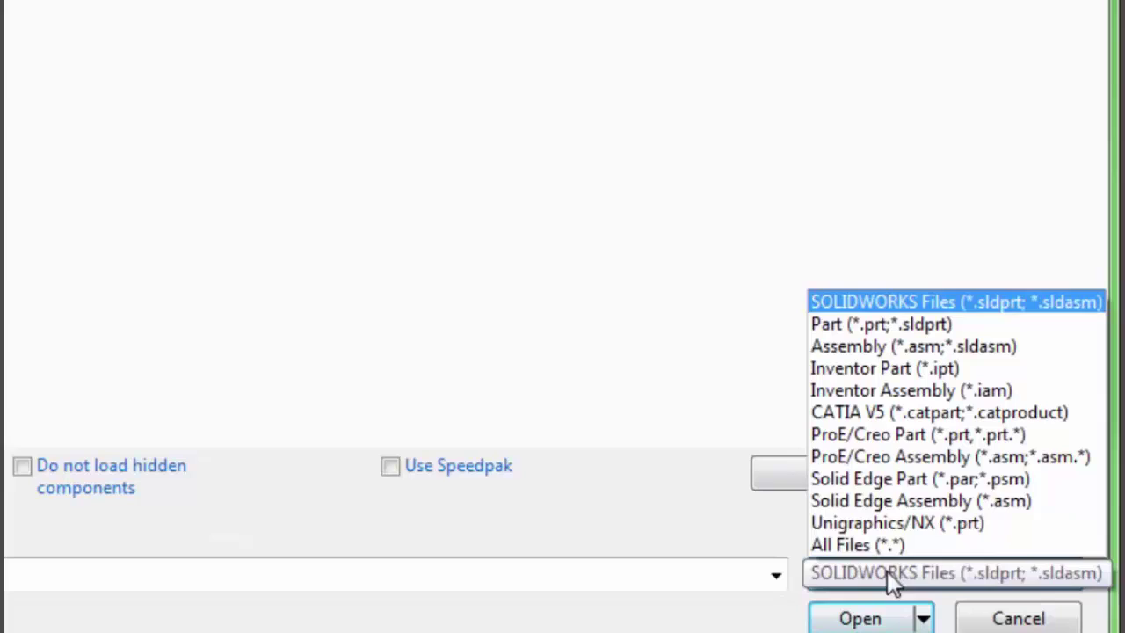
left_click(924, 392)
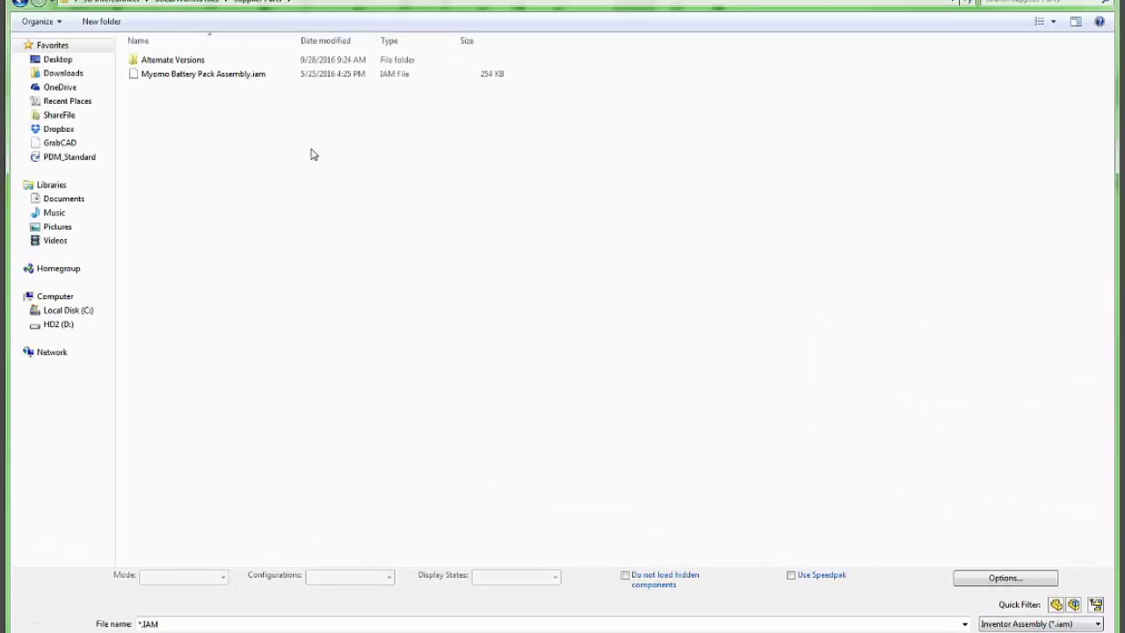
left_click(232, 74)
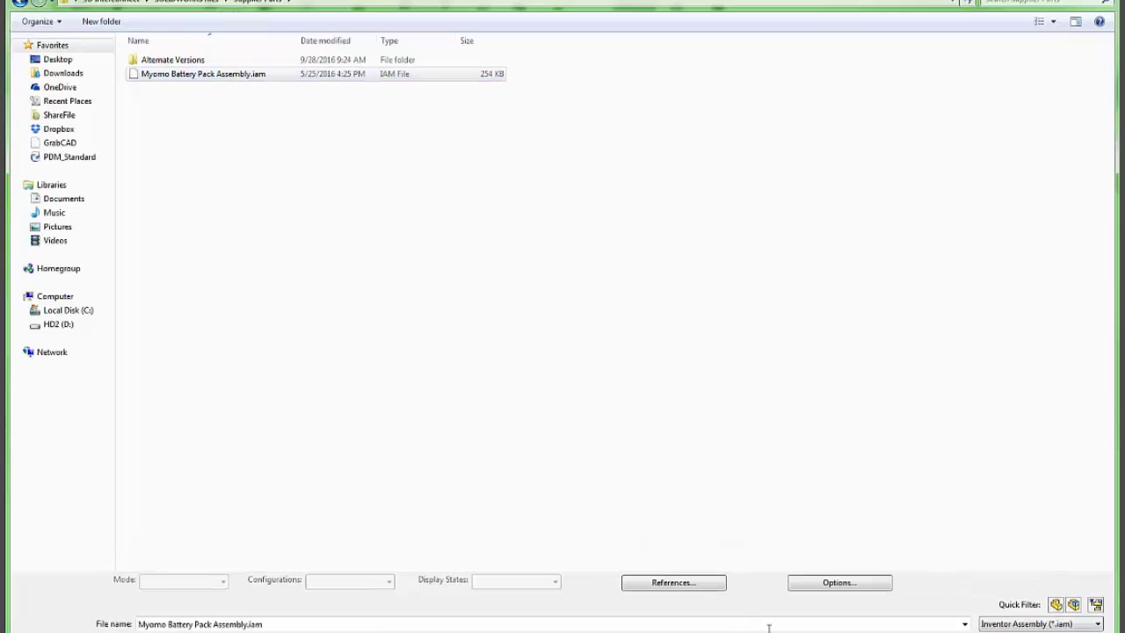
Place the battery pack beside the housing and make it transparent.
key("Return")
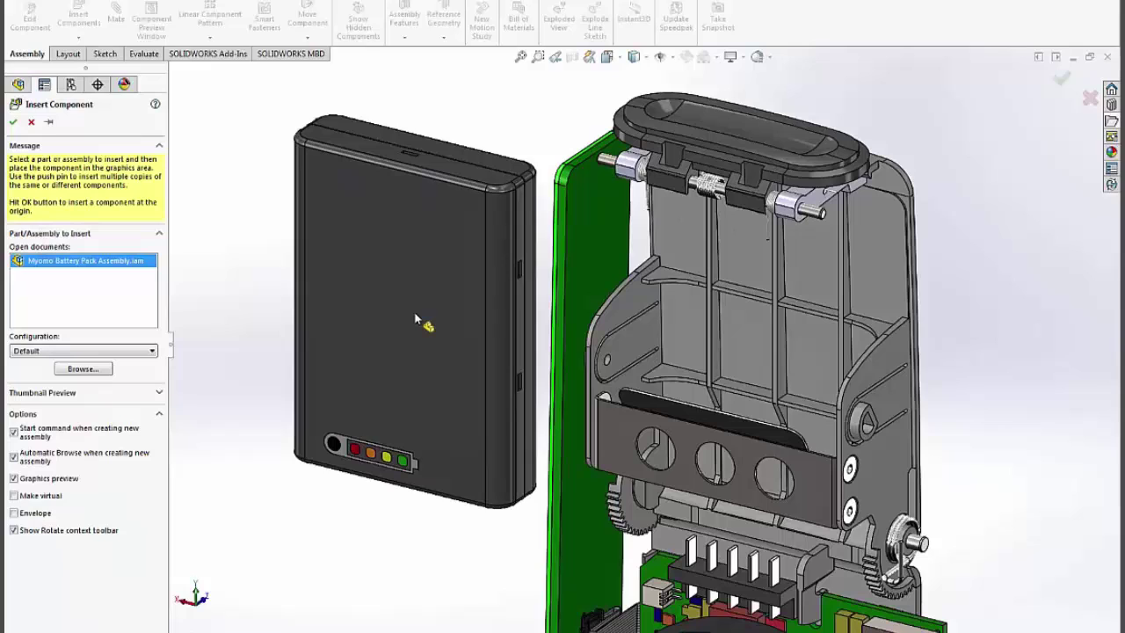
left_click(419, 320)
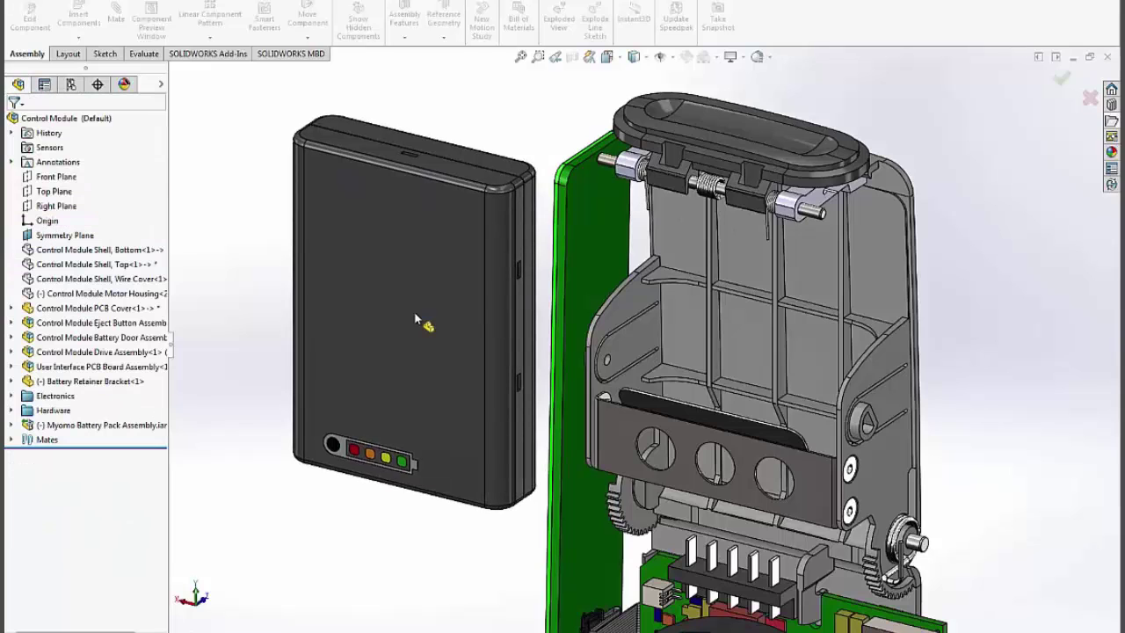
right_click(399, 274)
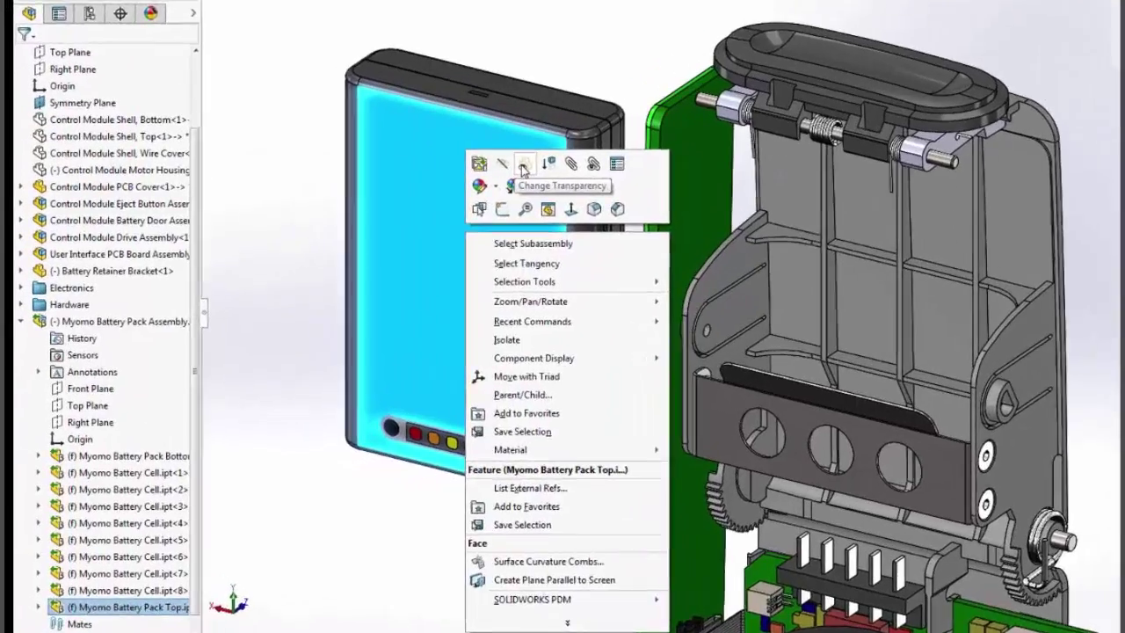
left_click(449, 215)
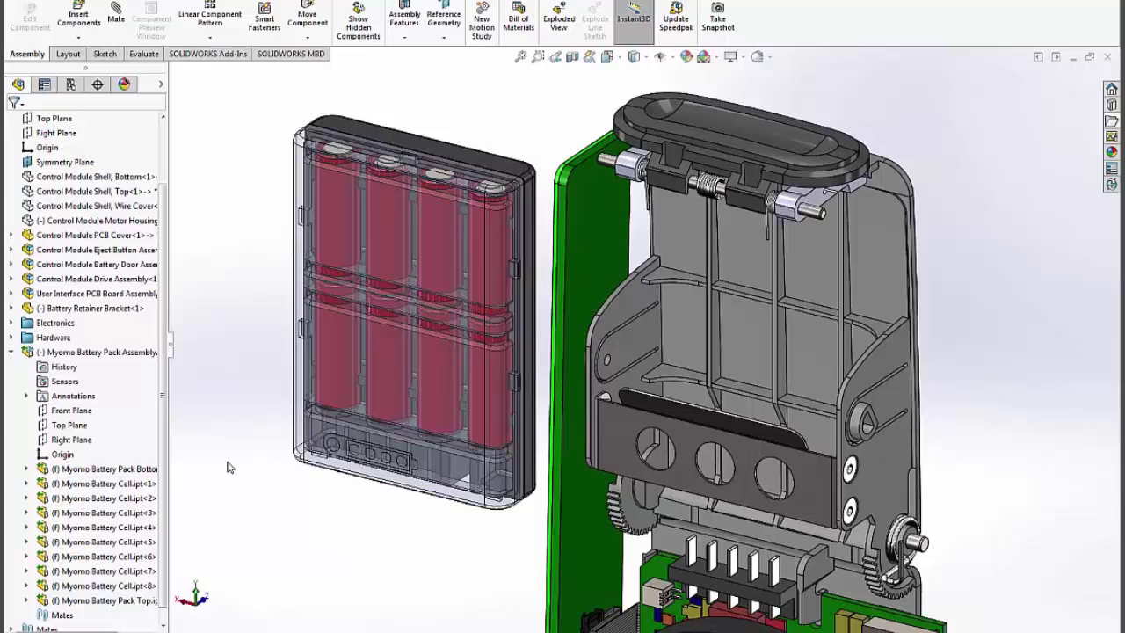
Mate the battery pack's Right Plane coincident with the housing's Symmetry Plane.
left_click(85, 441)
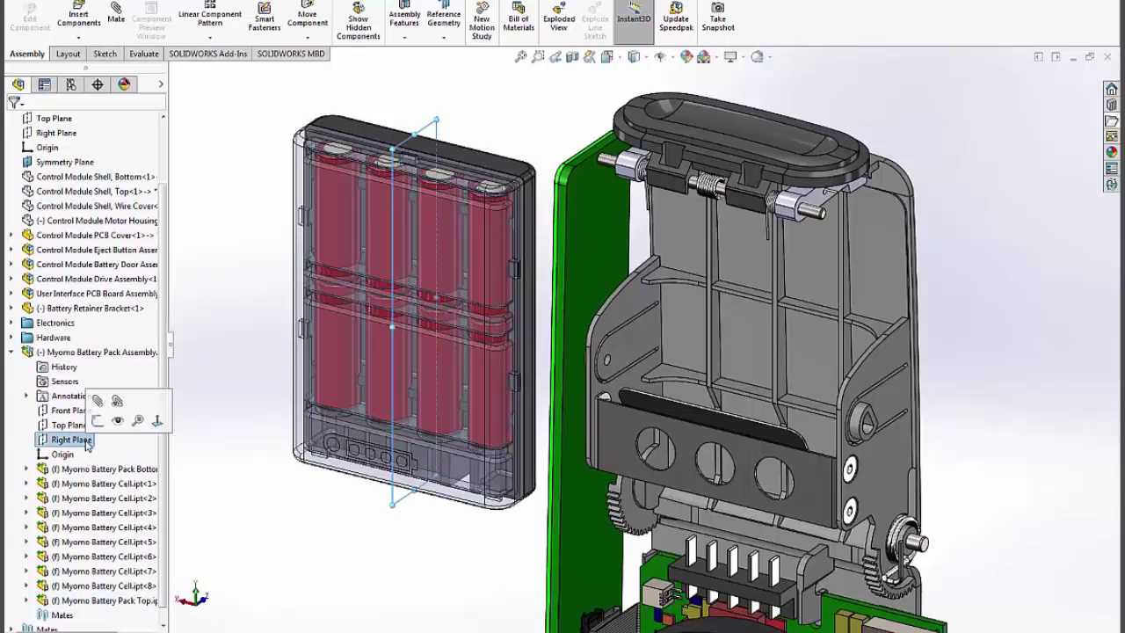
left_click(63, 163, "ctrl")
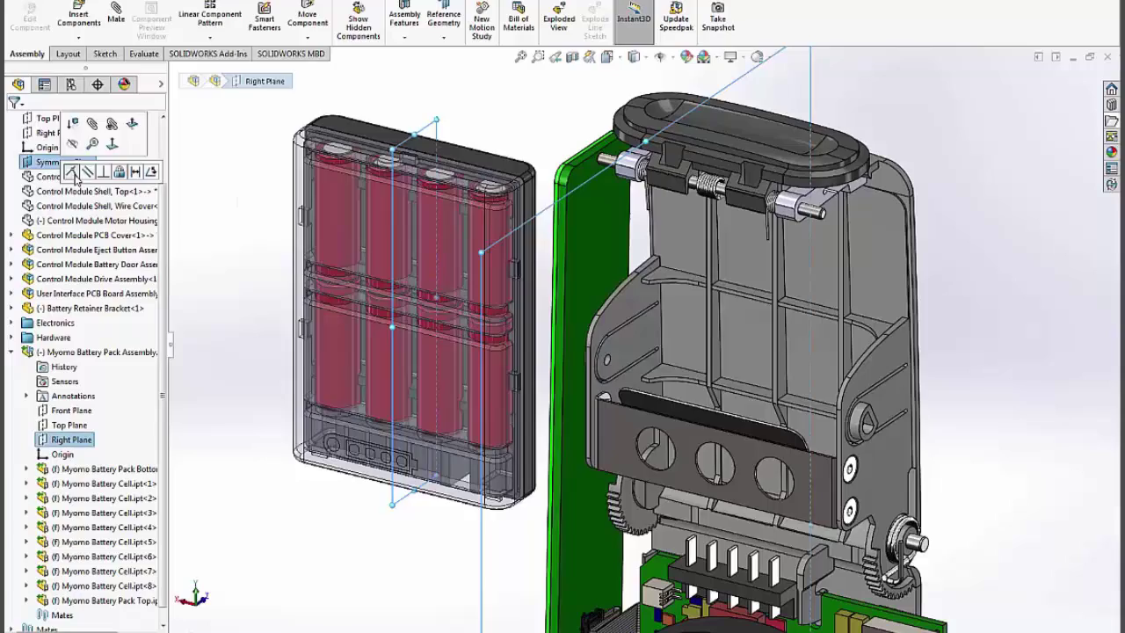
left_click(81, 123)
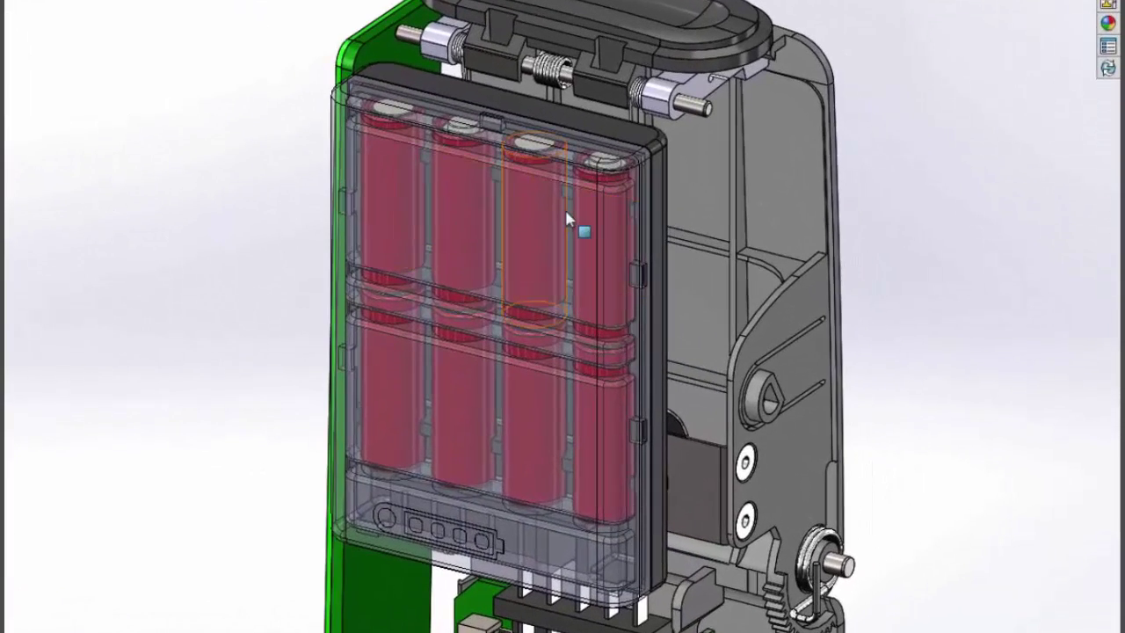
Make the battery pack's bottom face coincident with a vertical housing edge.
left_click(568, 238)
right_click(568, 237)
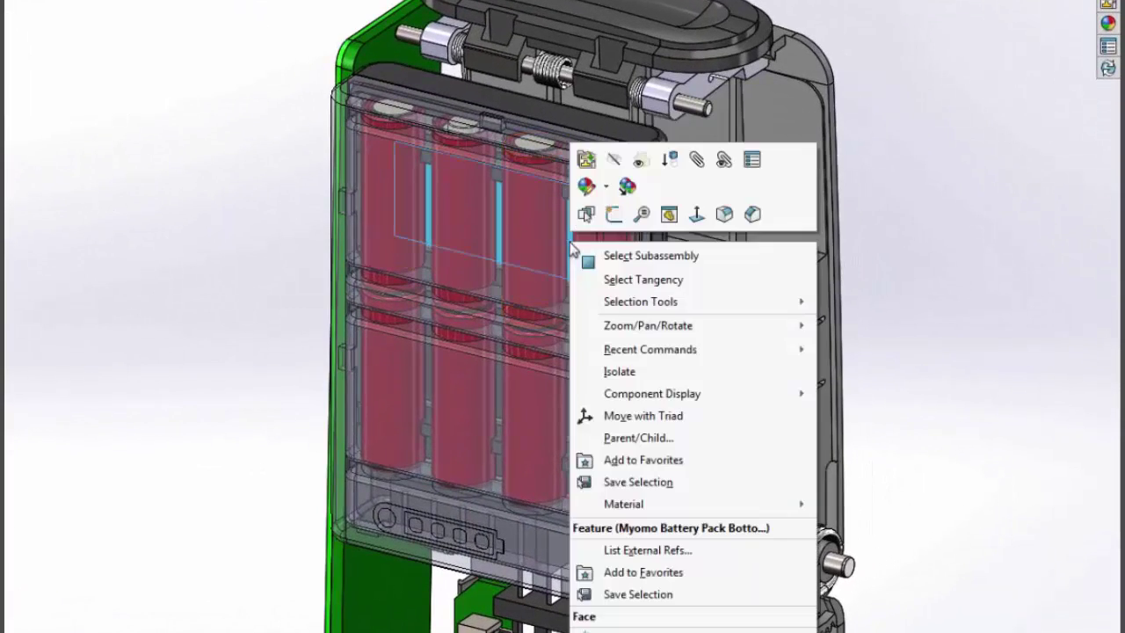
left_click(587, 213)
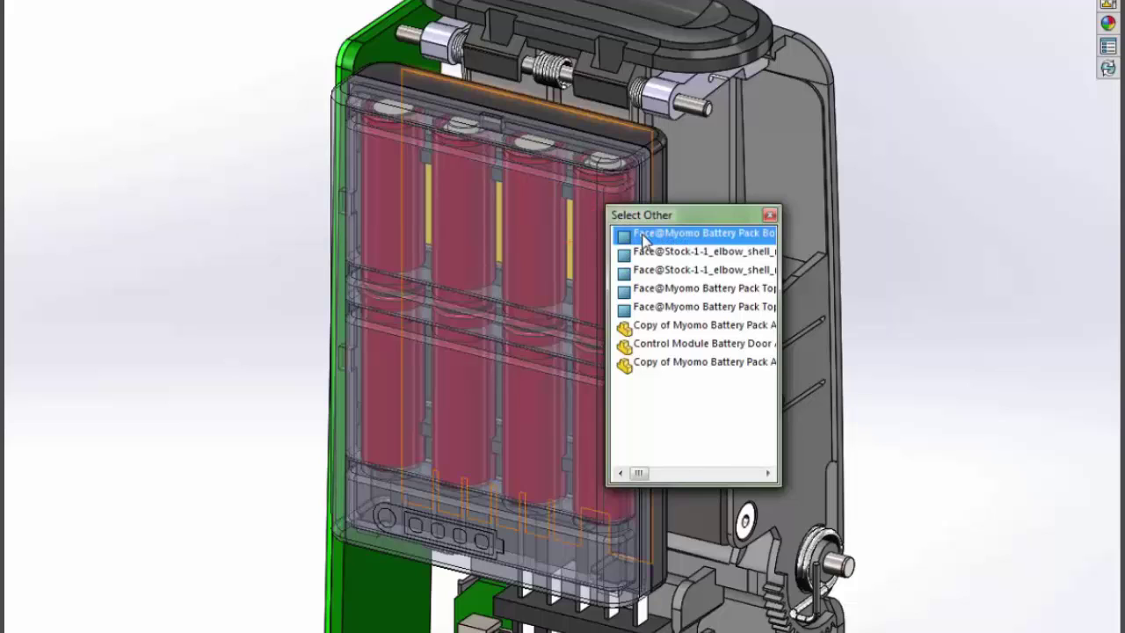
left_click(644, 236)
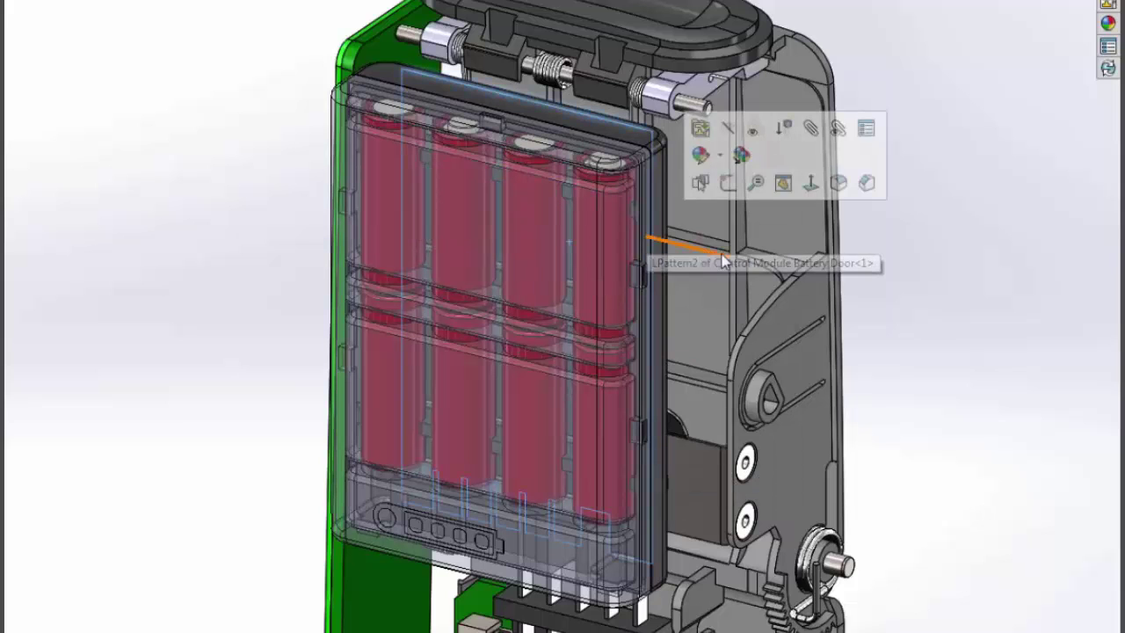
left_click(733, 295, "ctrl")
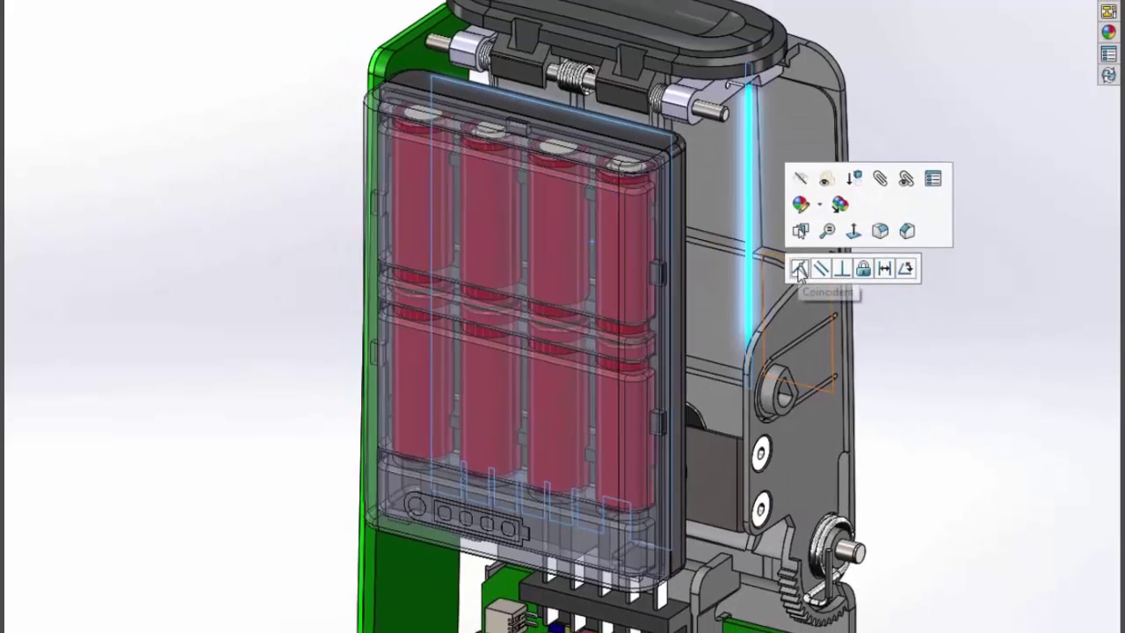
left_click(785, 270)
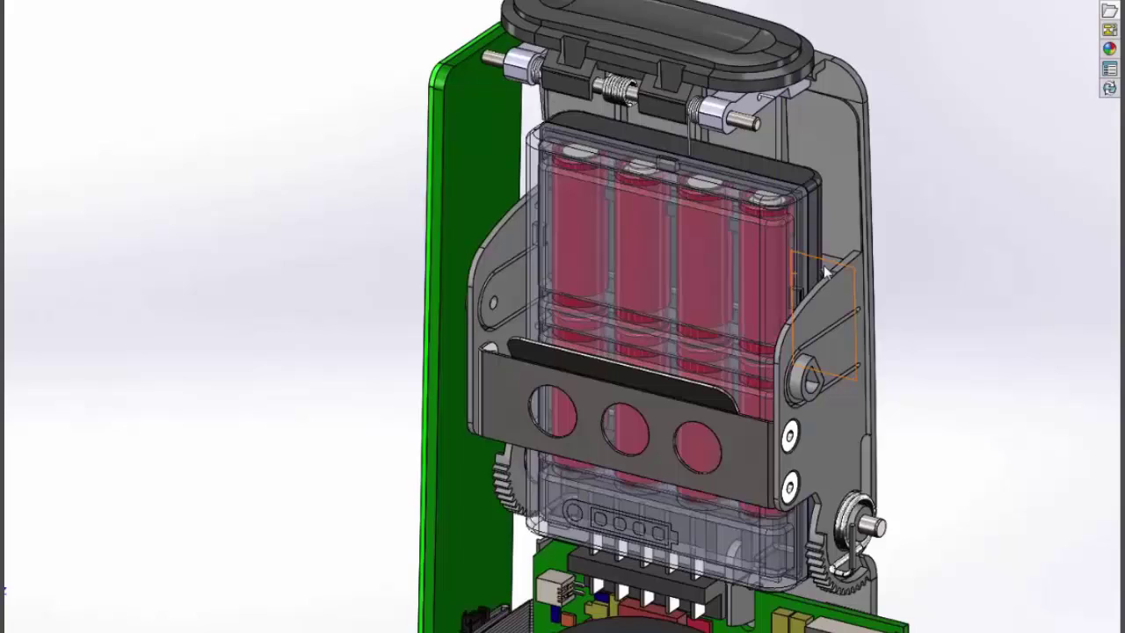
Make a hidden battery pack face coincident with the front plate behind the retainer bracket.
scroll(879, 615, "up", 5)
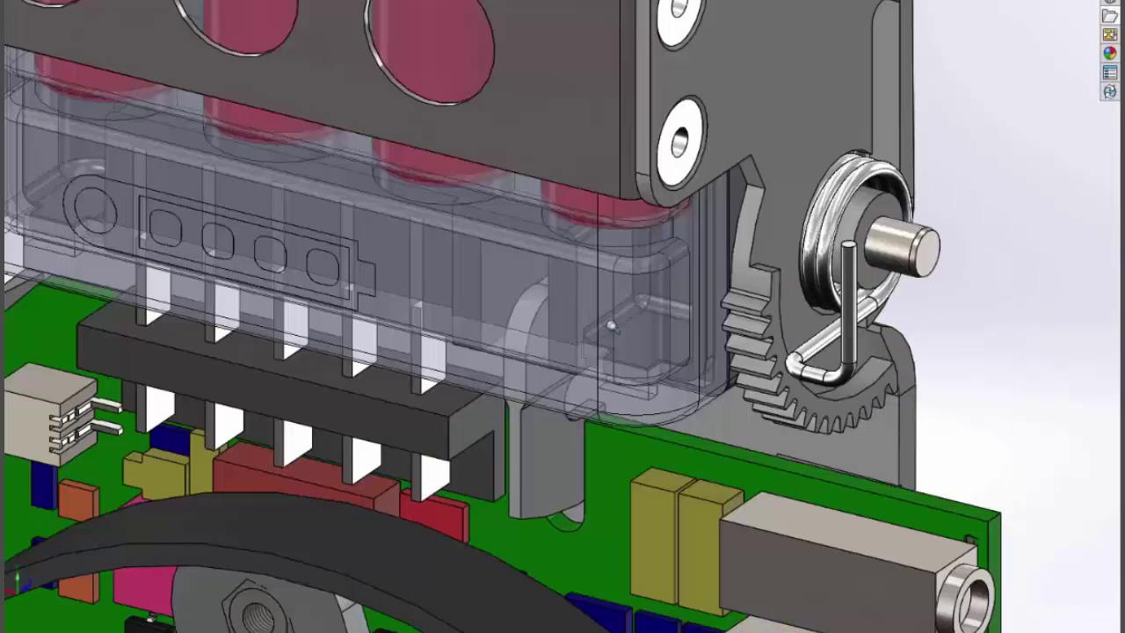
right_click(546, 237)
left_click(573, 215)
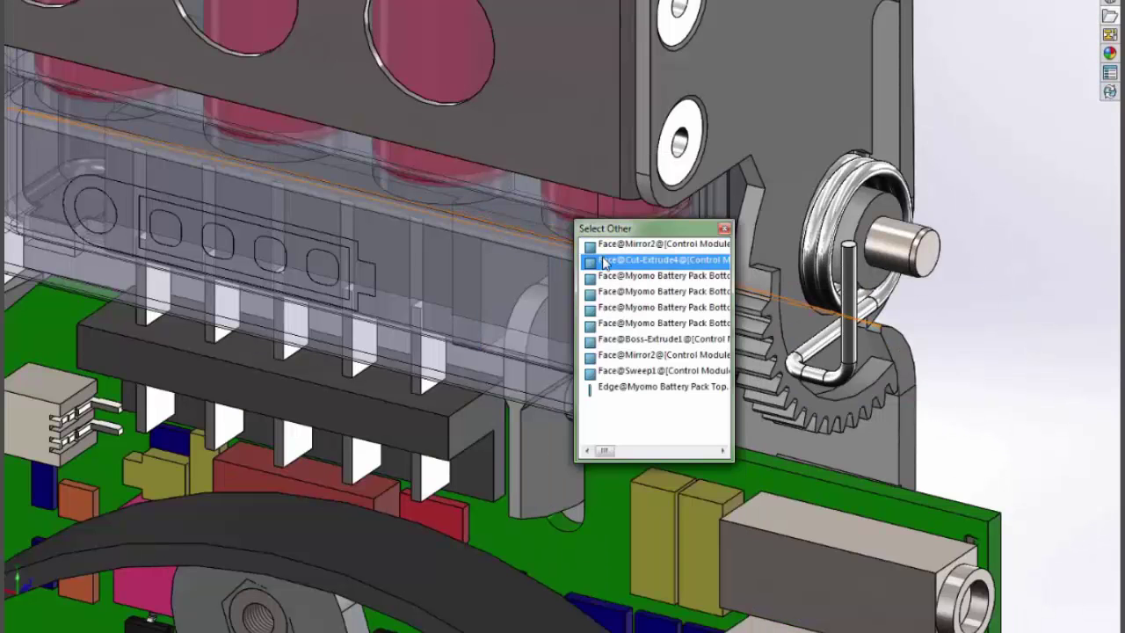
left_click(607, 276)
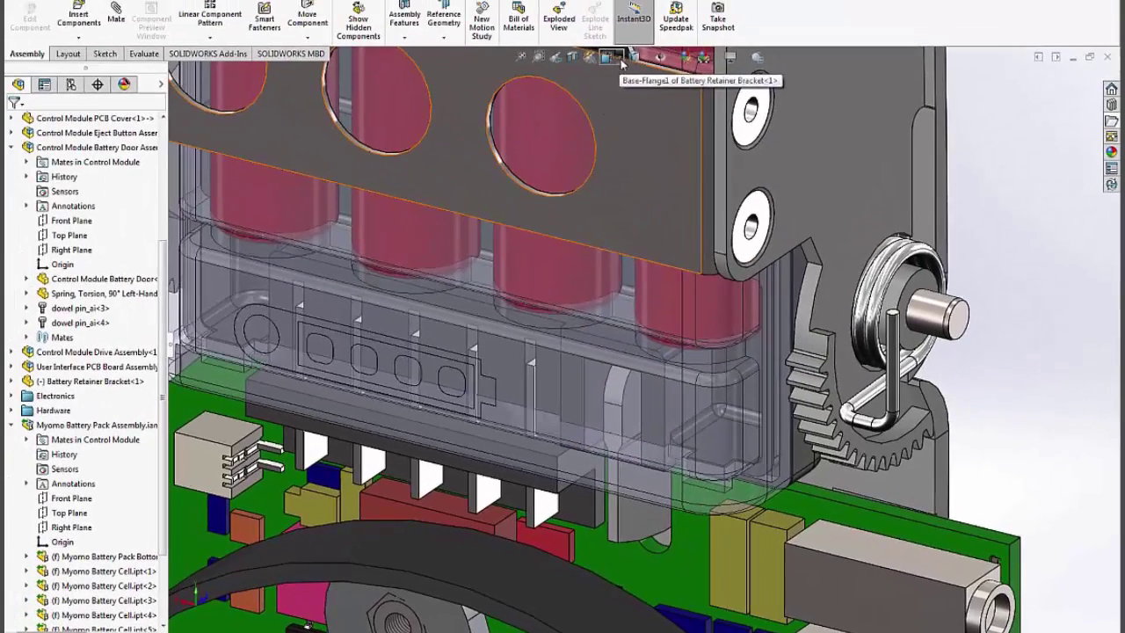
left_click(620, 58)
left_click(620, 157)
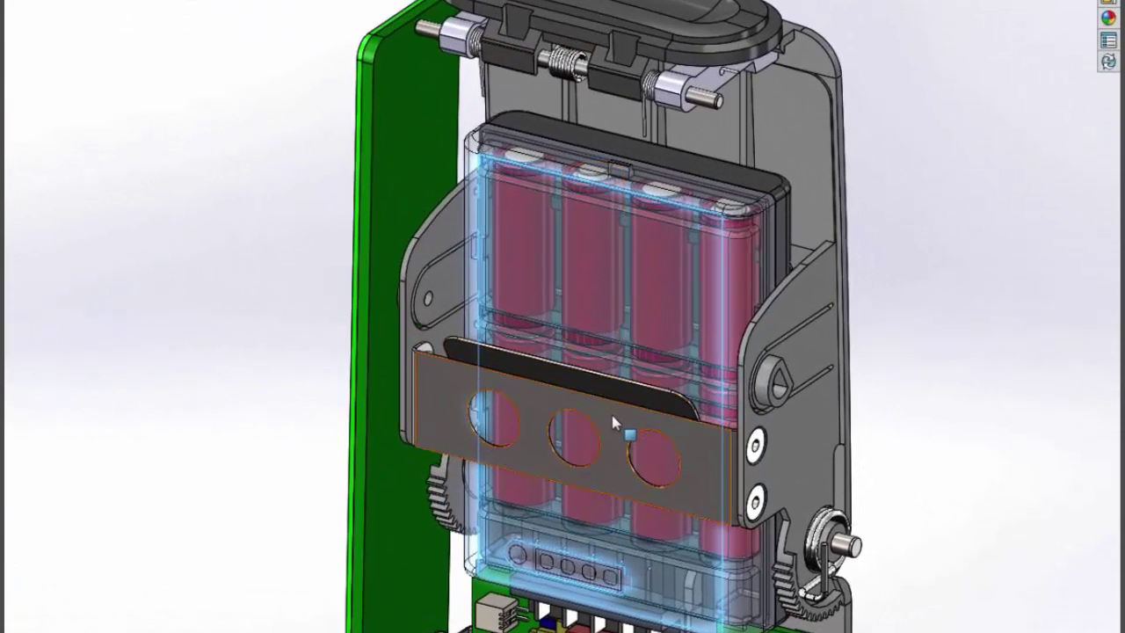
right_click(613, 423)
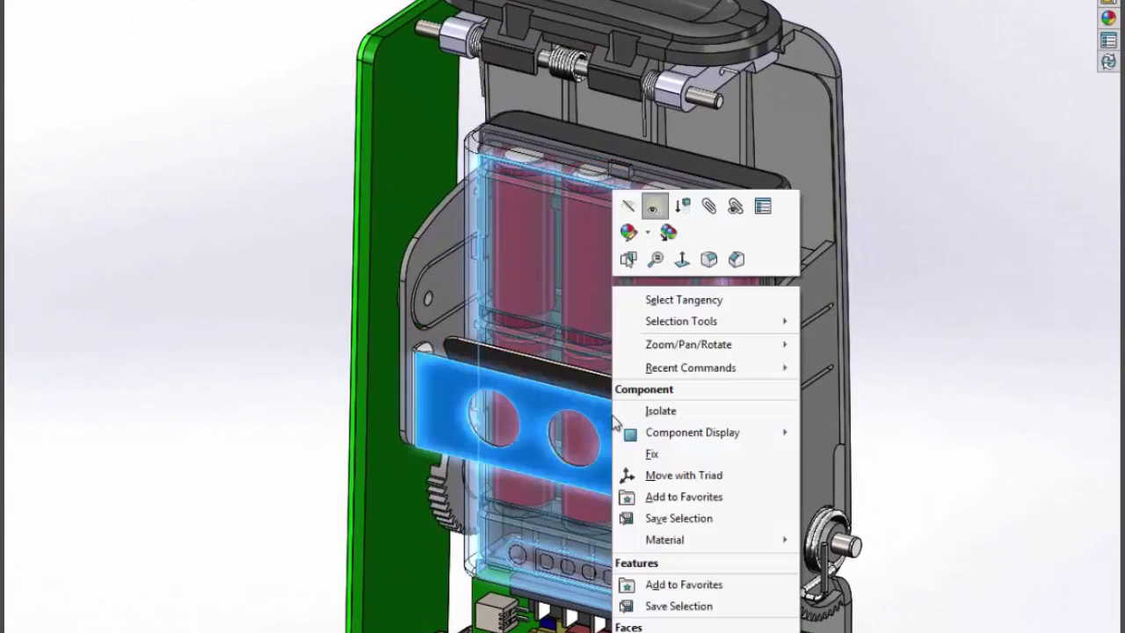
left_click(626, 257)
left_click(681, 284)
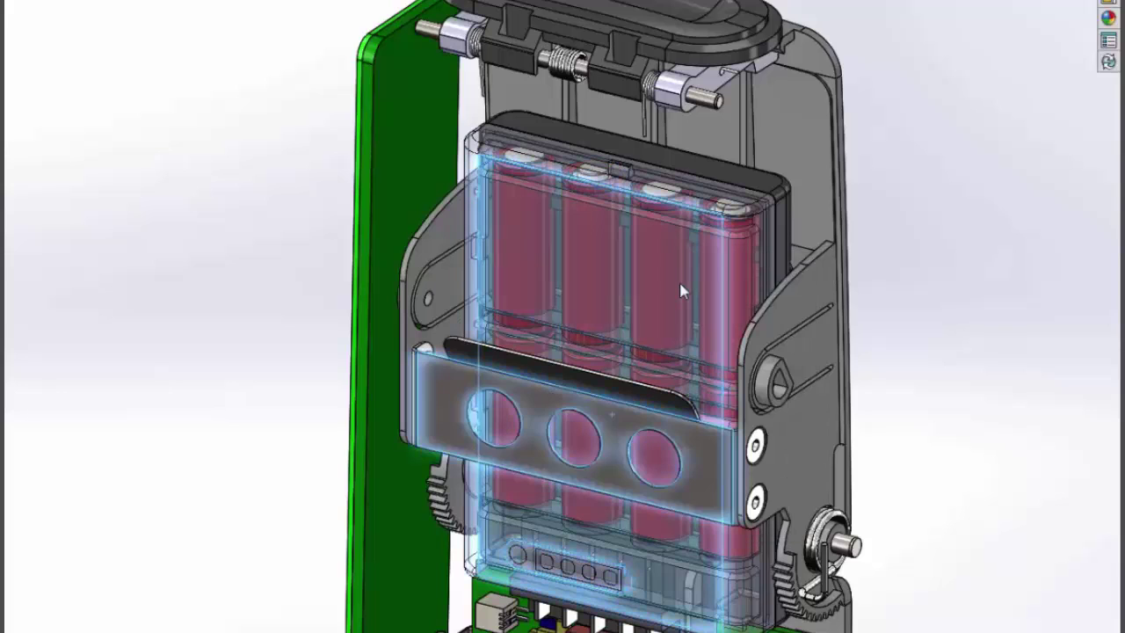
left_click(730, 268)
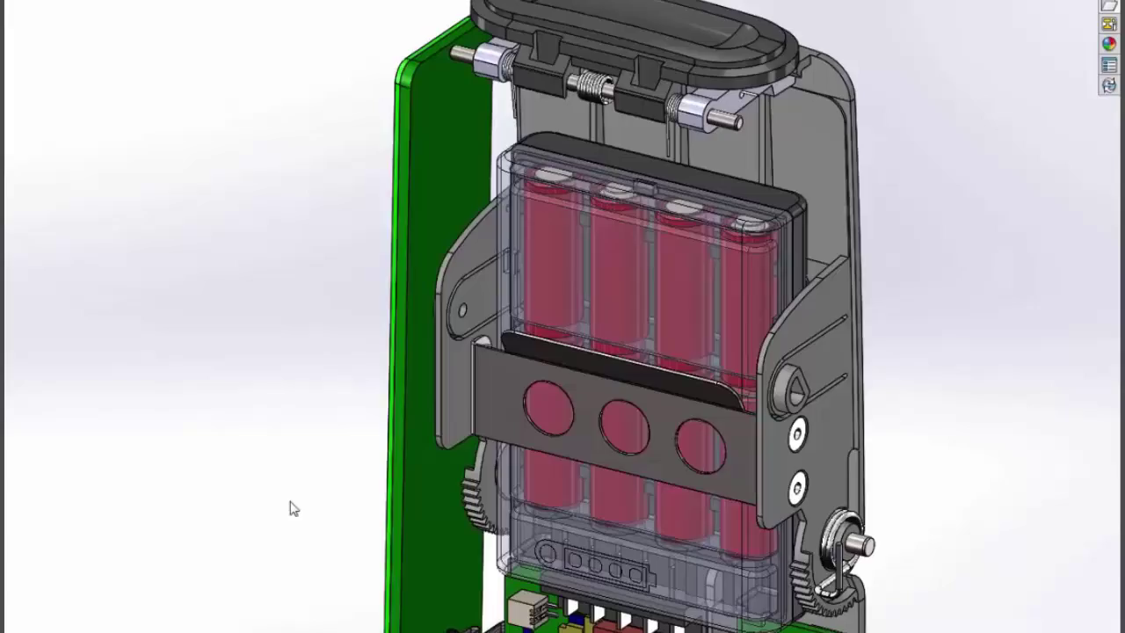
scroll(299, 506, "up", 10)
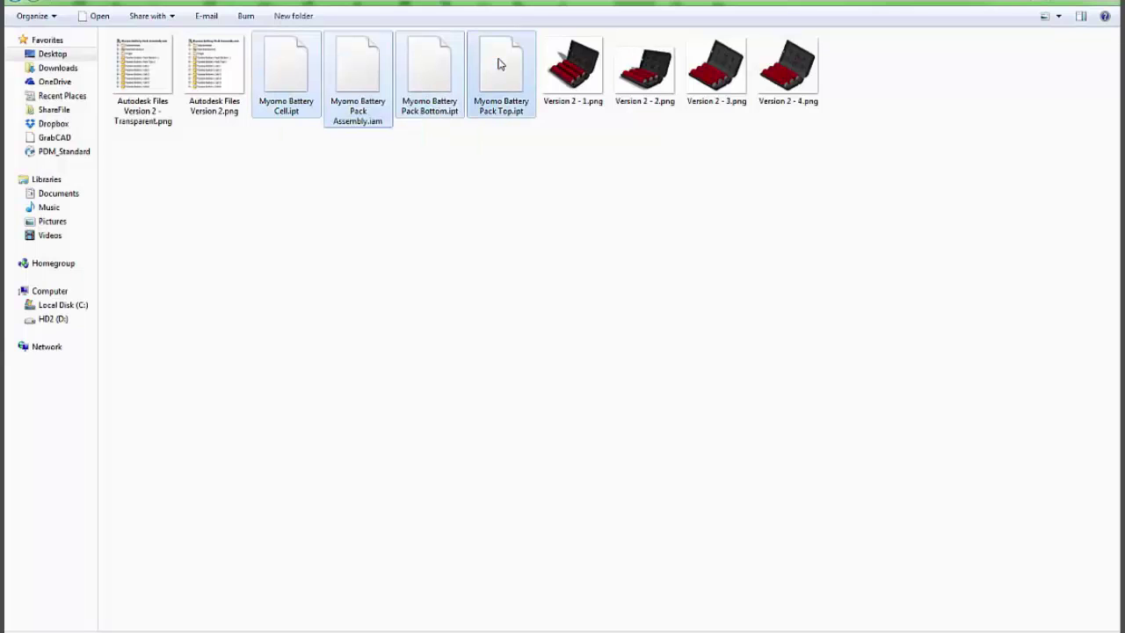
Copy the four newer Myomo files into Supplier Parts, replacing all existing copies.
key("ctrl+c")
left_click(264, 3)
key("ctrl+v")
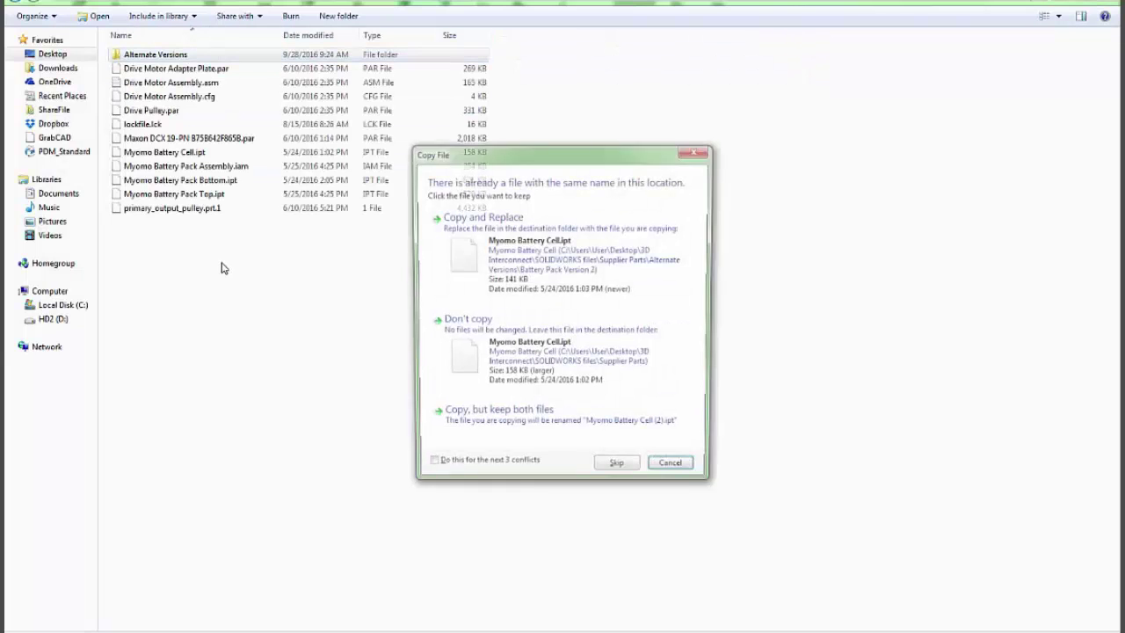
left_click(429, 469)
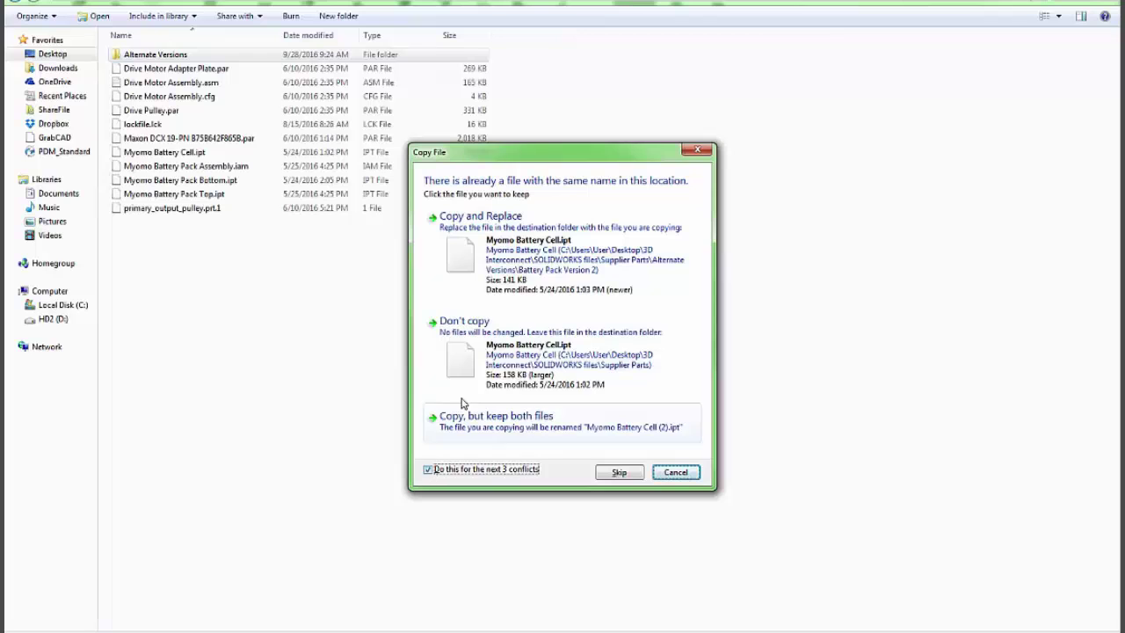
left_click(535, 253)
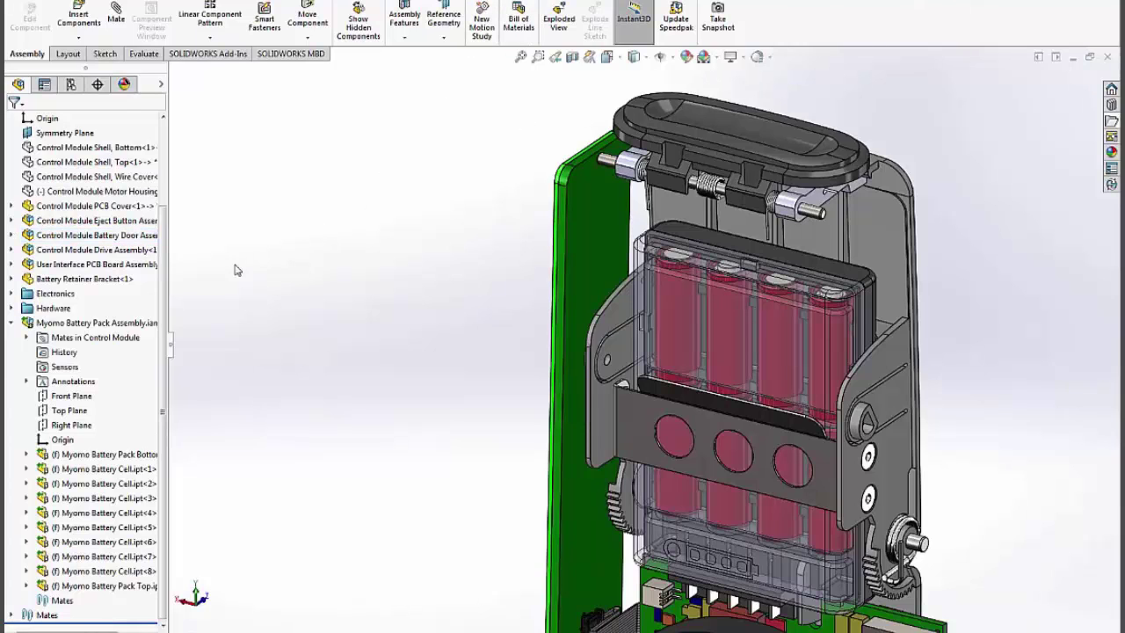
Update Myomo Battery Pack Assembly from its replaced files, giving six cells.
right_click(62, 324)
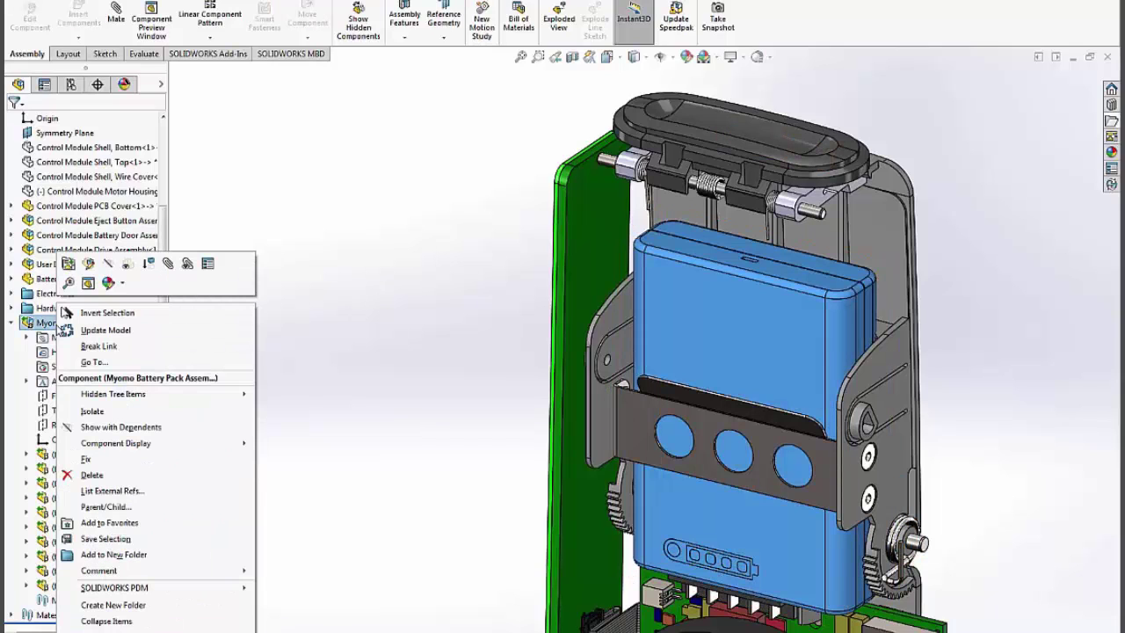
left_click(139, 338)
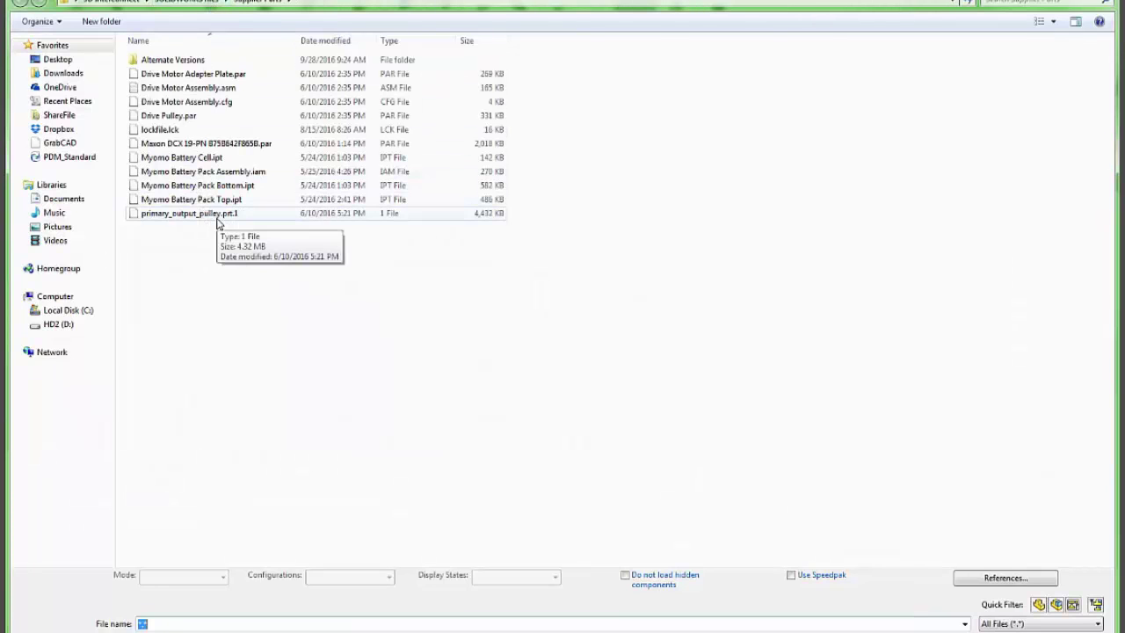
Open primary_output_pulley.prt.1, zoom onto the gear, and face it front-on.
left_click(217, 217)
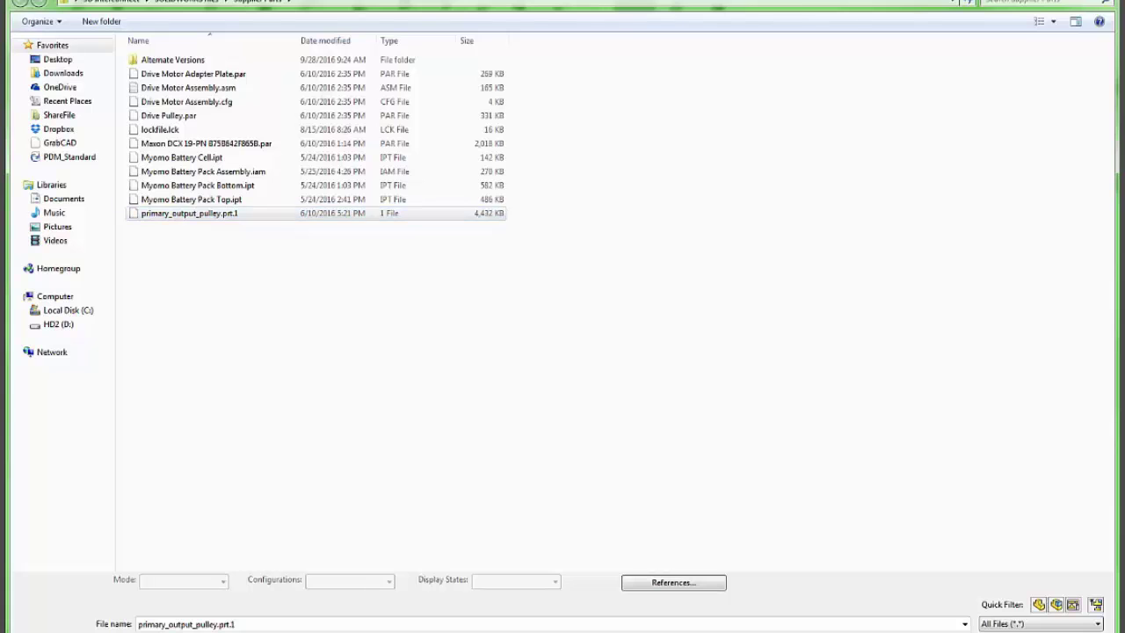
key("Return")
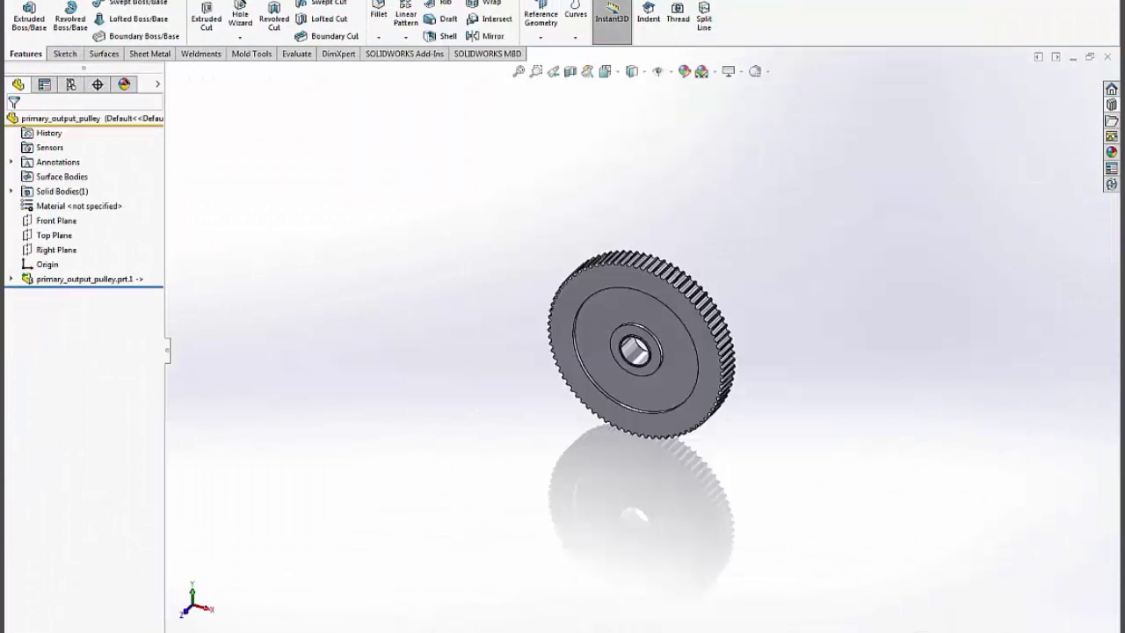
right_click_drag(451, 398, 493, 439)
left_click_drag(482, 215, 826, 474)
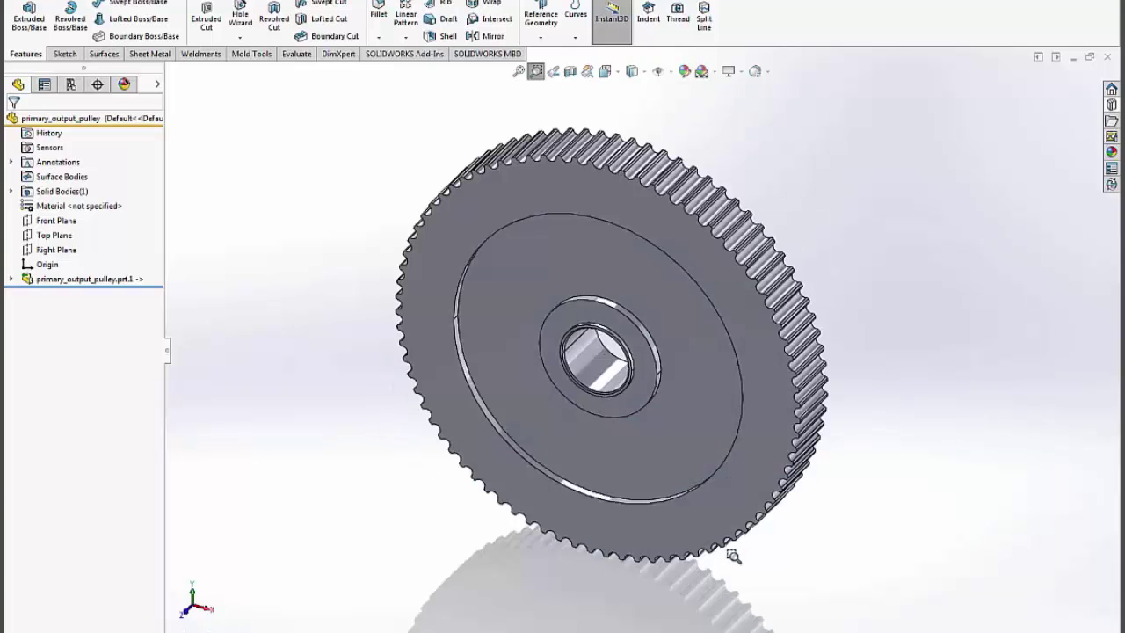
key("Escape")
key("ctrl+1")
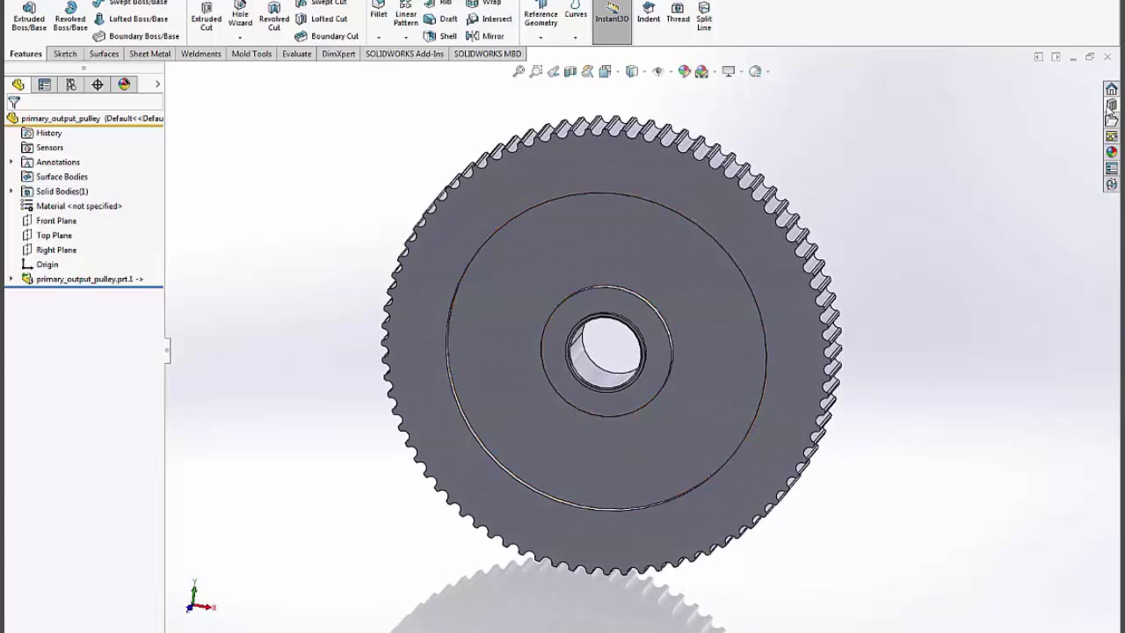
Cut a Design Library keyway into the pulley bore, referencing the bore edge.
left_click(1111, 104)
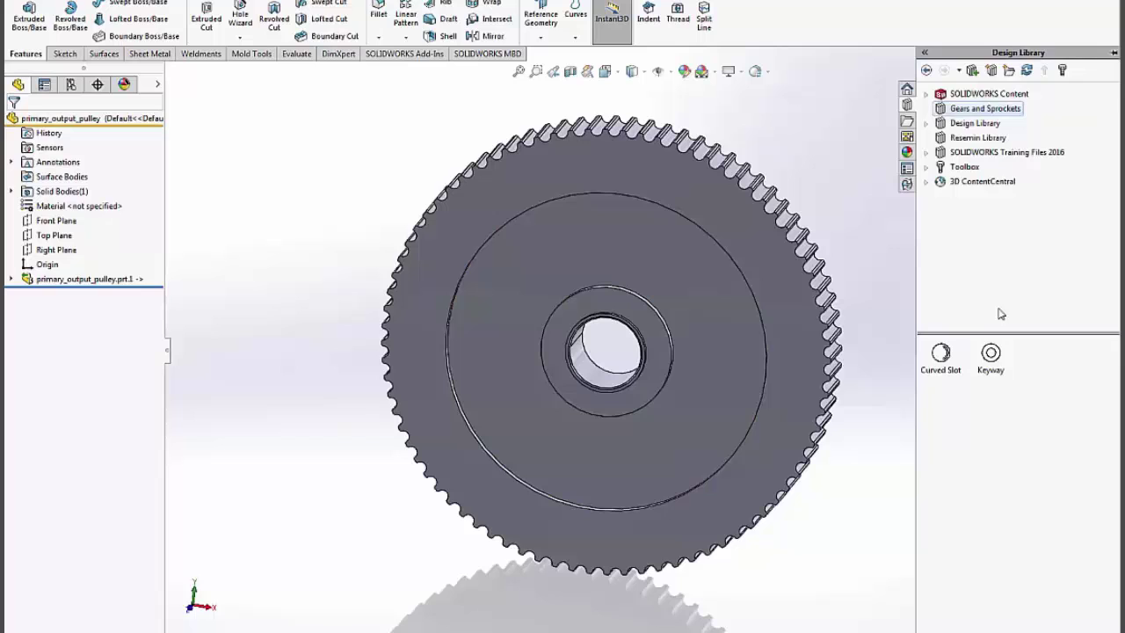
left_click_drag(994, 358, 796, 374)
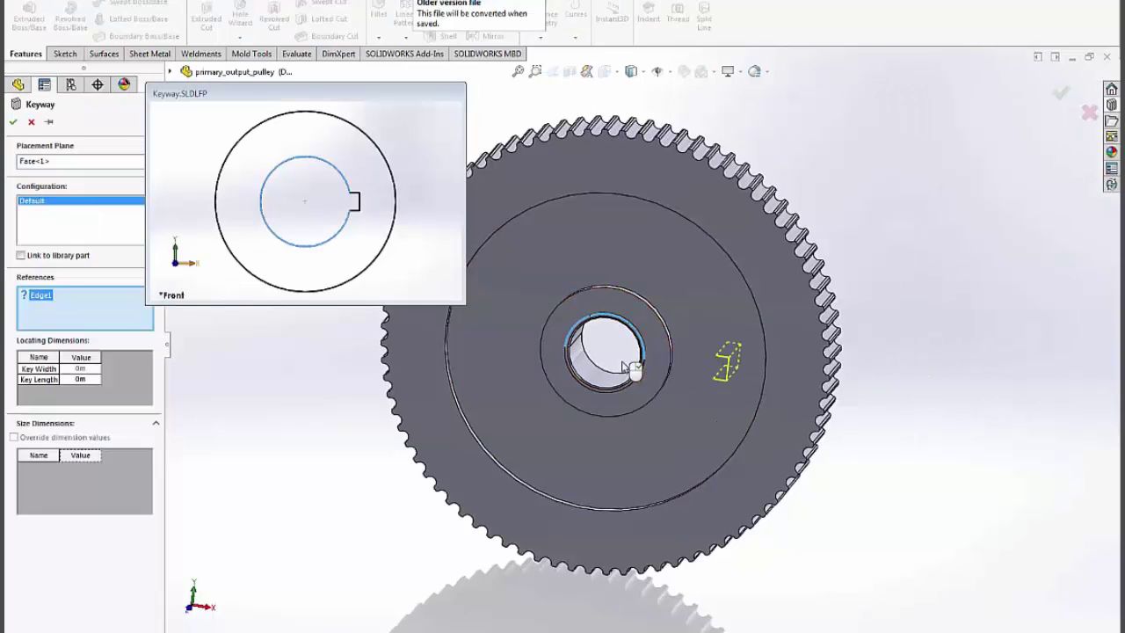
left_click(587, 380)
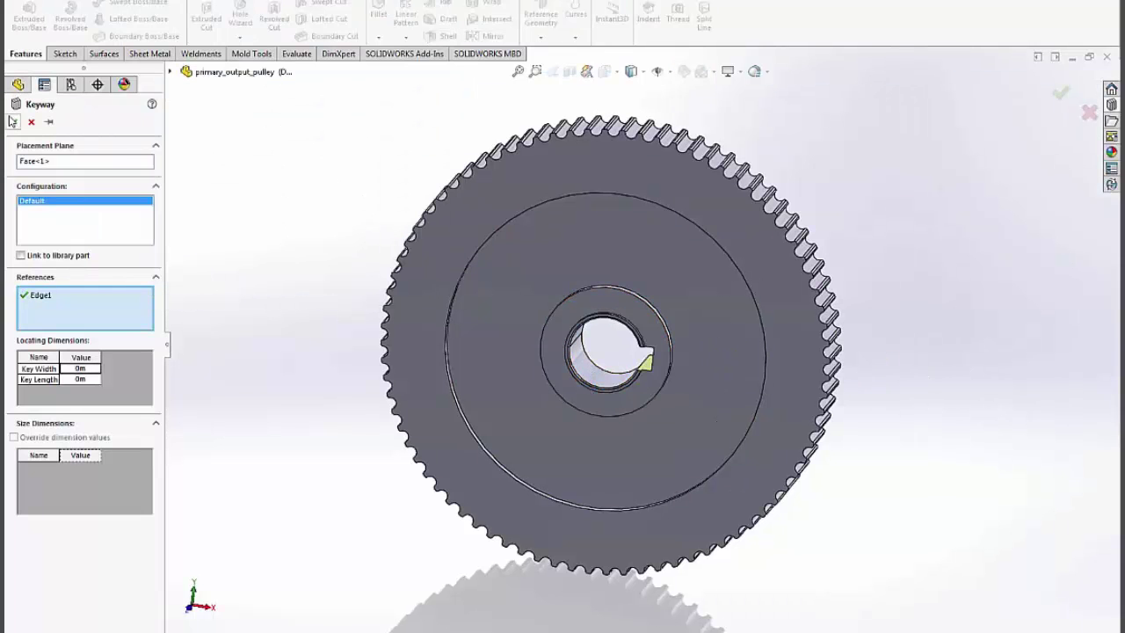
left_click(13, 122)
Cut a Design Library curved slot into the gear face, referencing the face edge.
left_click(1112, 104)
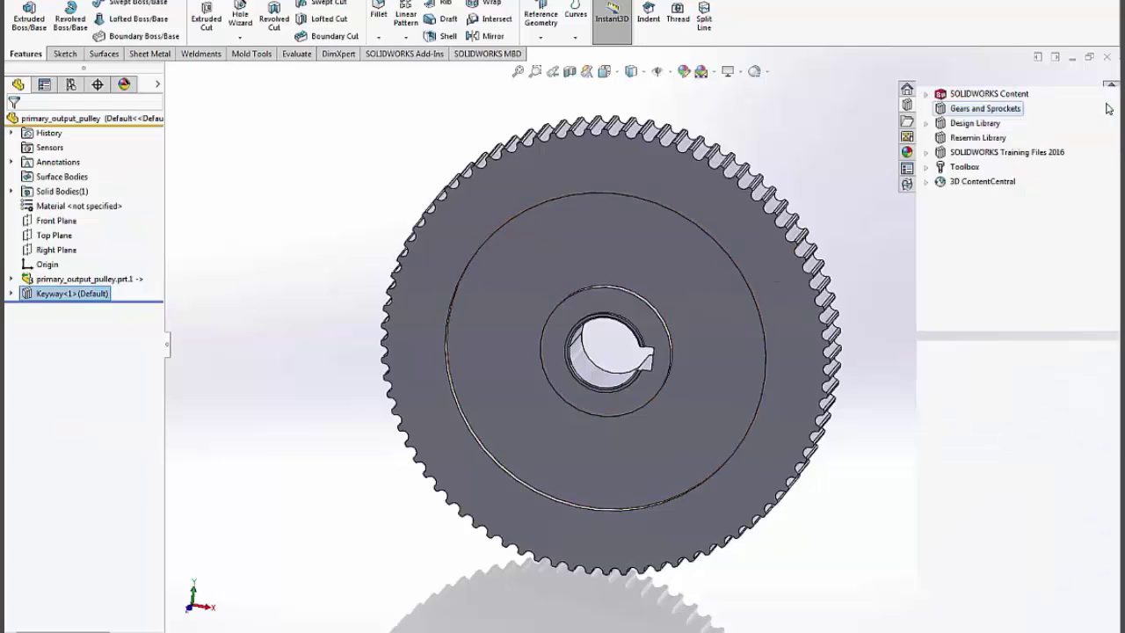
left_click_drag(941, 356, 707, 370)
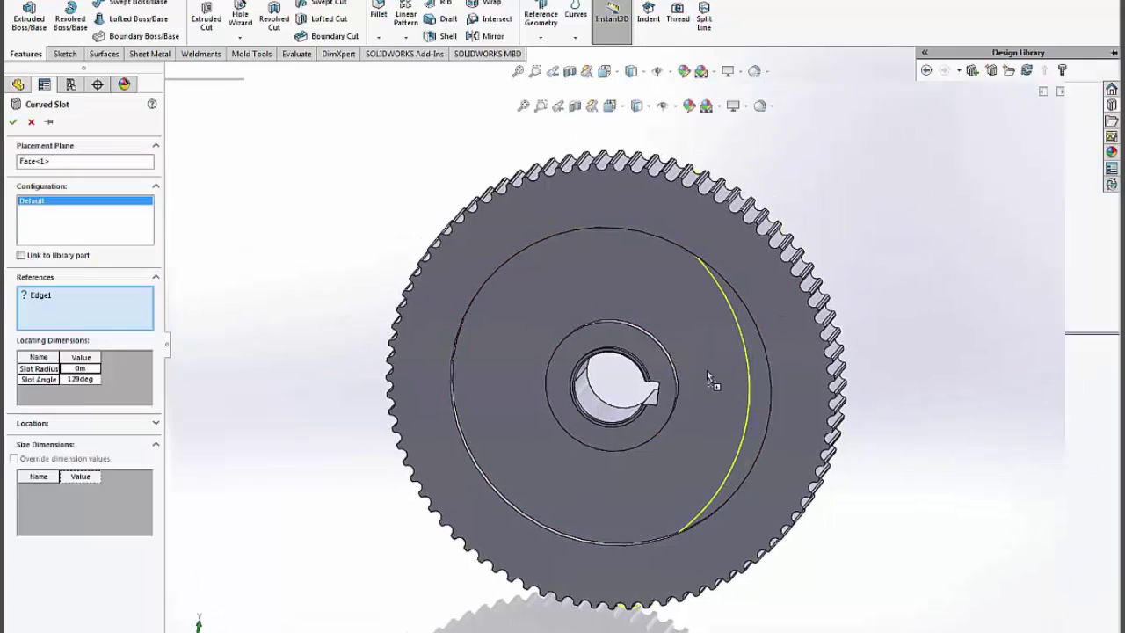
left_click(592, 505)
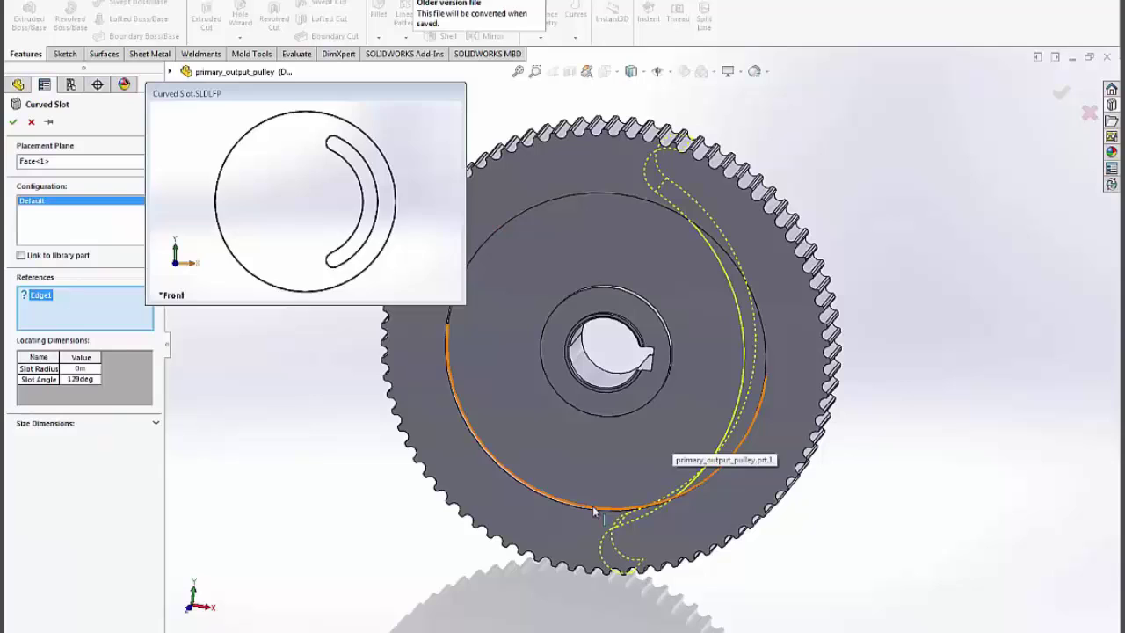
left_click(13, 121)
middle_click_drag(646, 443, 536, 397)
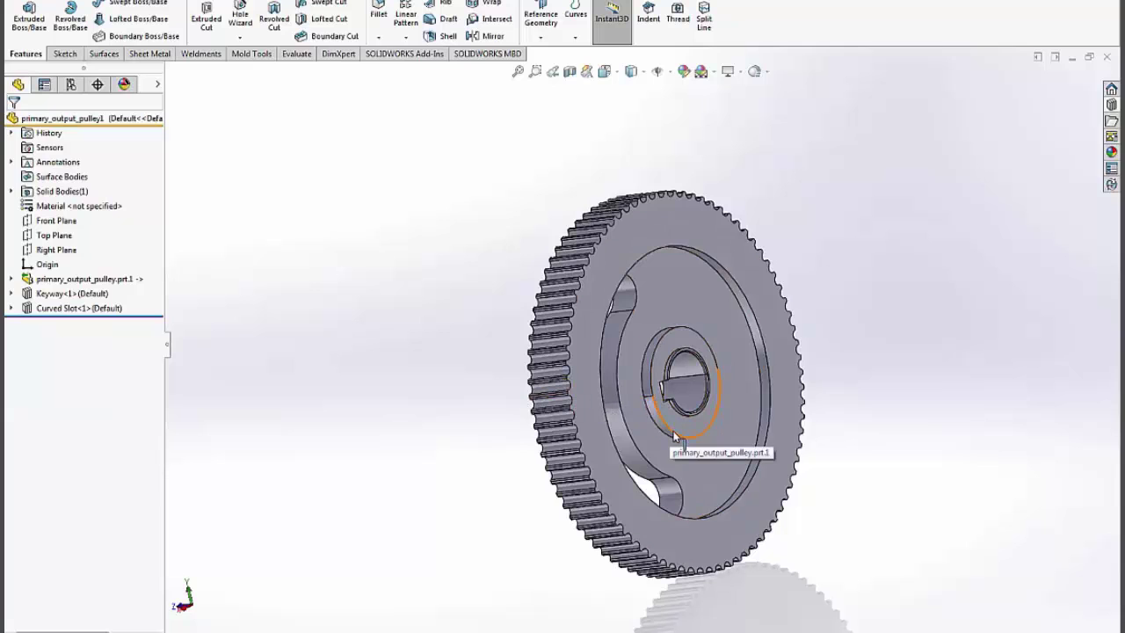
Tile the windows, drop the pulley onto the belt drive, and rotate it about its hub.
left_click(686, 400)
left_click(1038, 58)
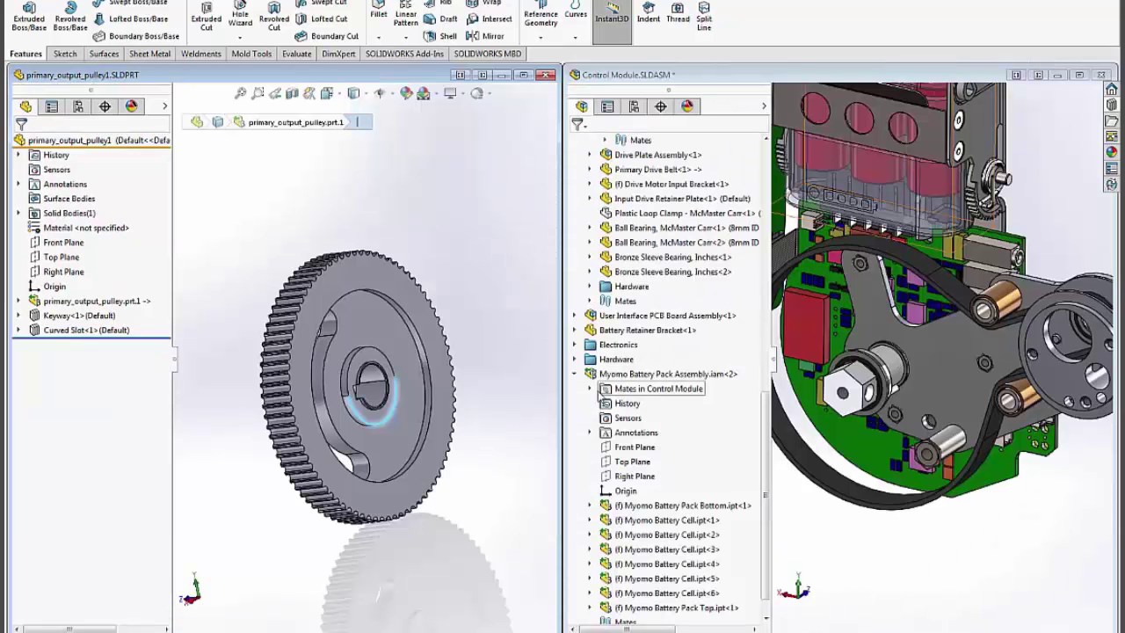
left_click_drag(379, 423, 917, 374)
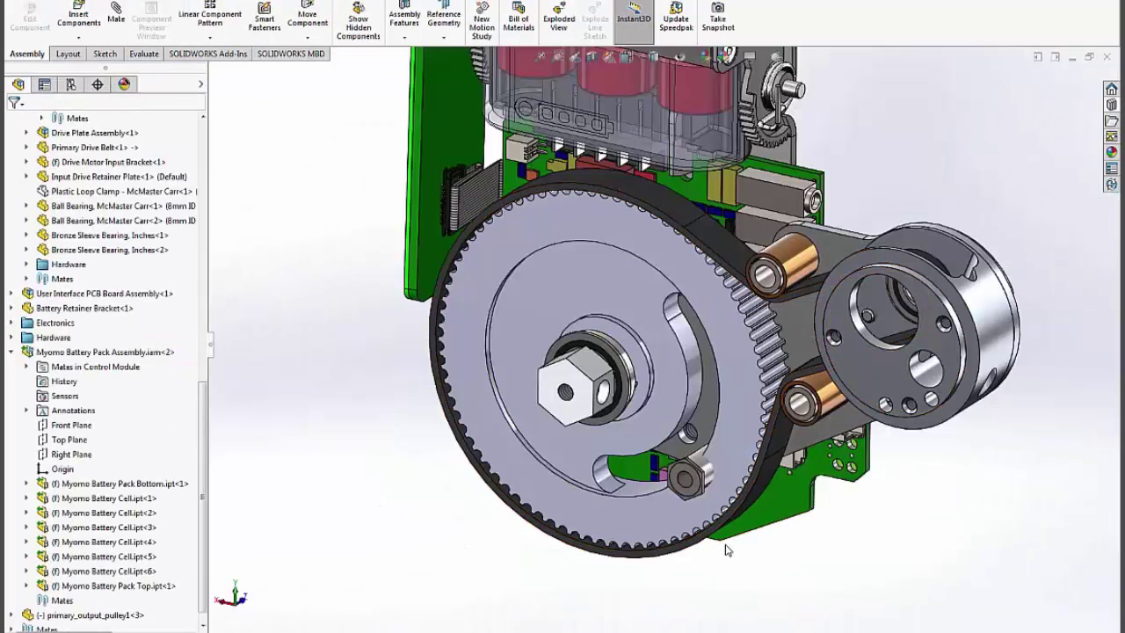
left_click(736, 396)
left_click_drag(741, 380, 742, 378)
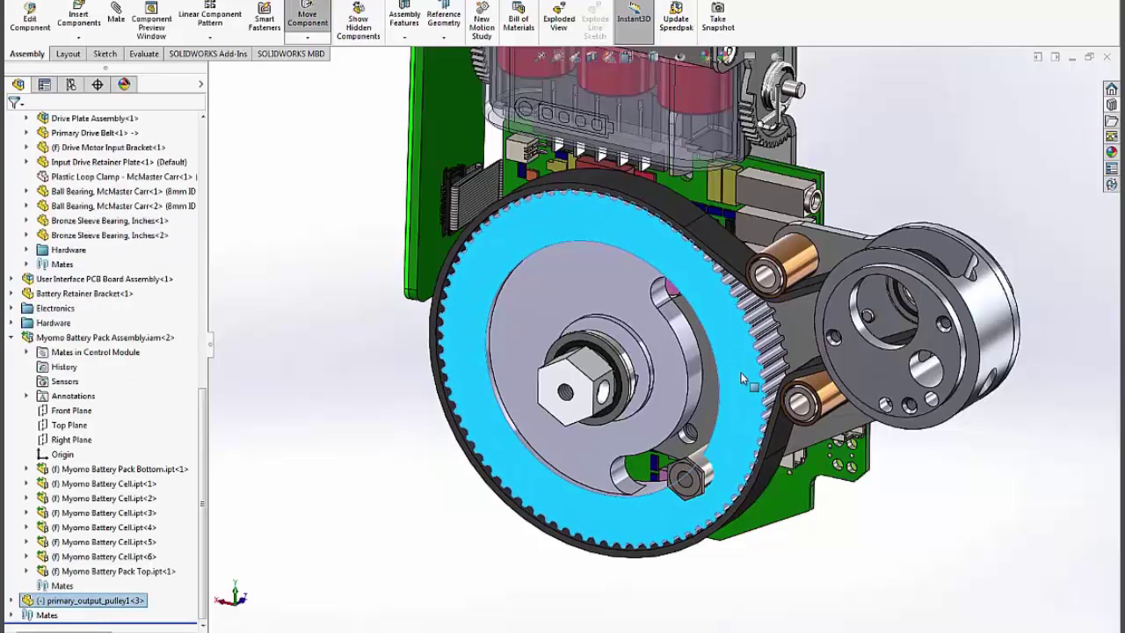
left_click(472, 617)
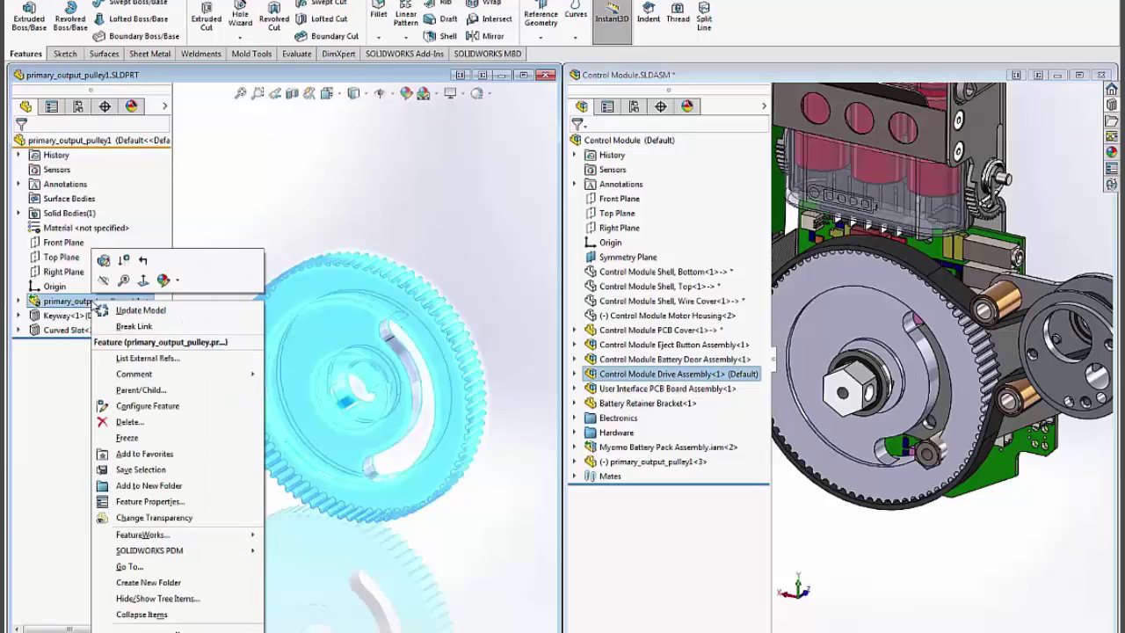
Update the pulley from primary_output_pulley.prt.2 and show the maximized Control Module assembly.
right_click(95, 304)
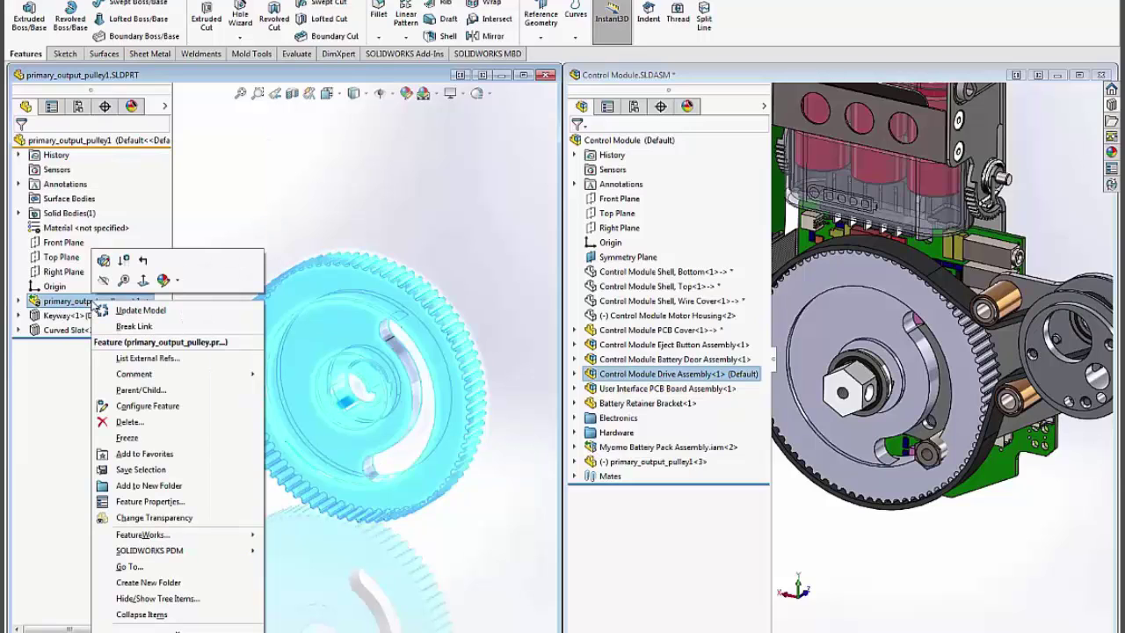
left_click(176, 312)
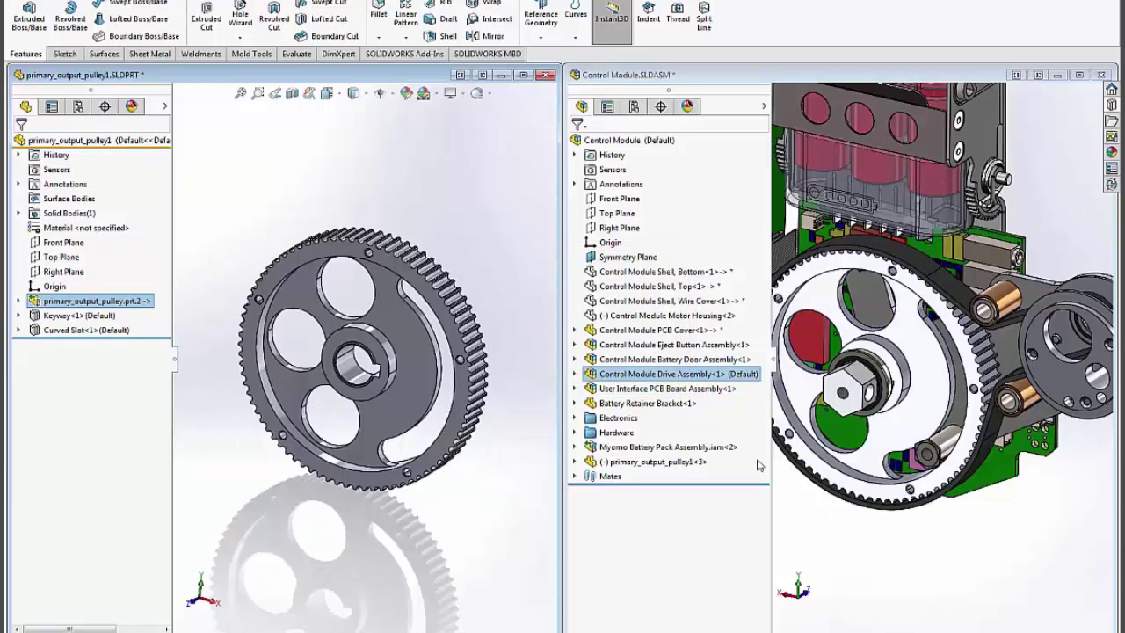
left_click(817, 555)
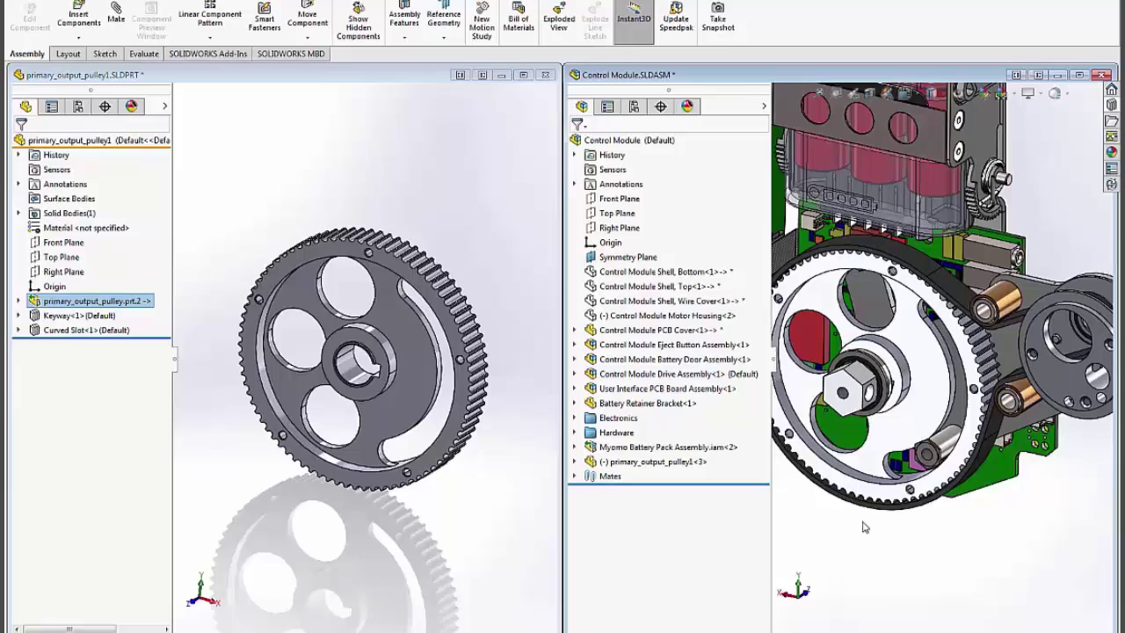
left_click(1081, 74)
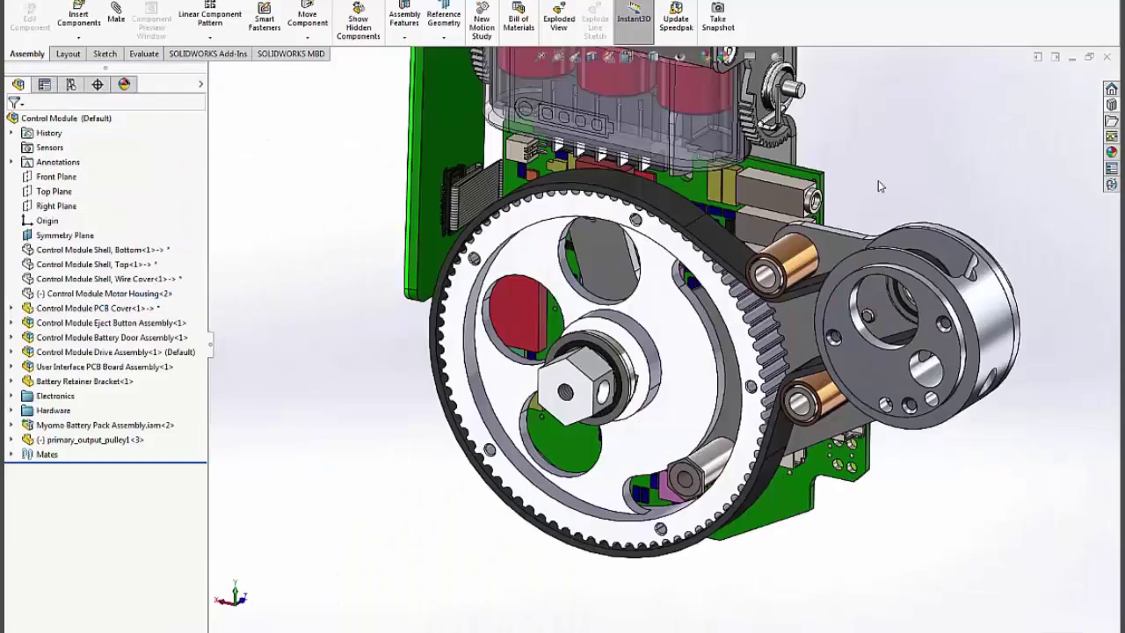
scroll(681, 387, "down", 2)
mouse_move(694, 380)
middle_mouse_down()
mouse_move(678, 394)
mouse_move(684, 369)
middle_mouse_up()
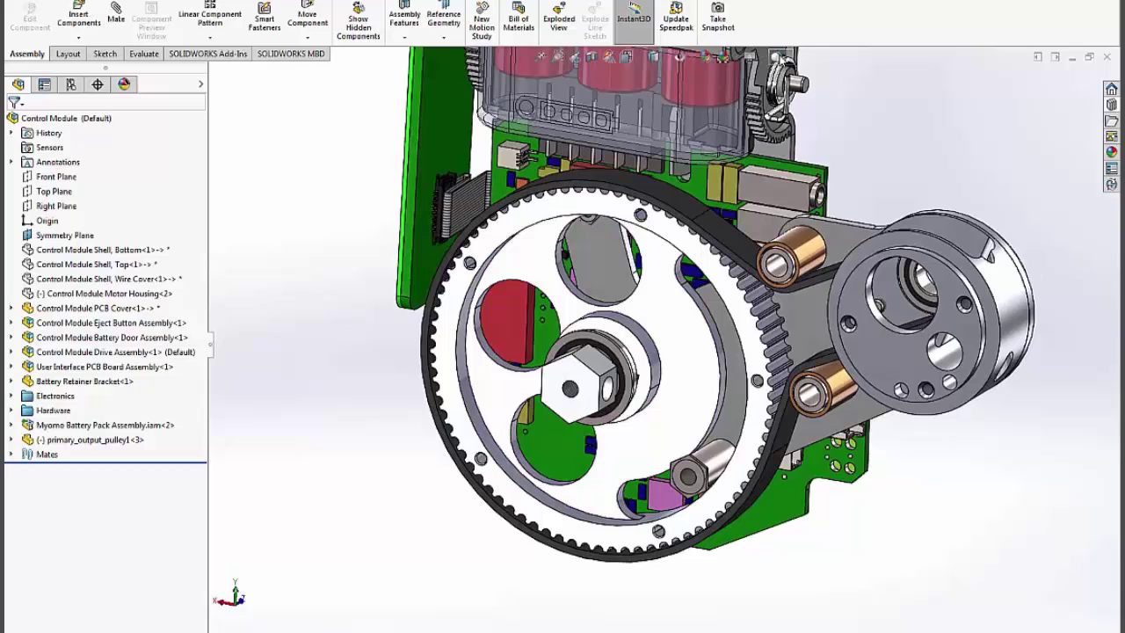
left_click(778, 58)
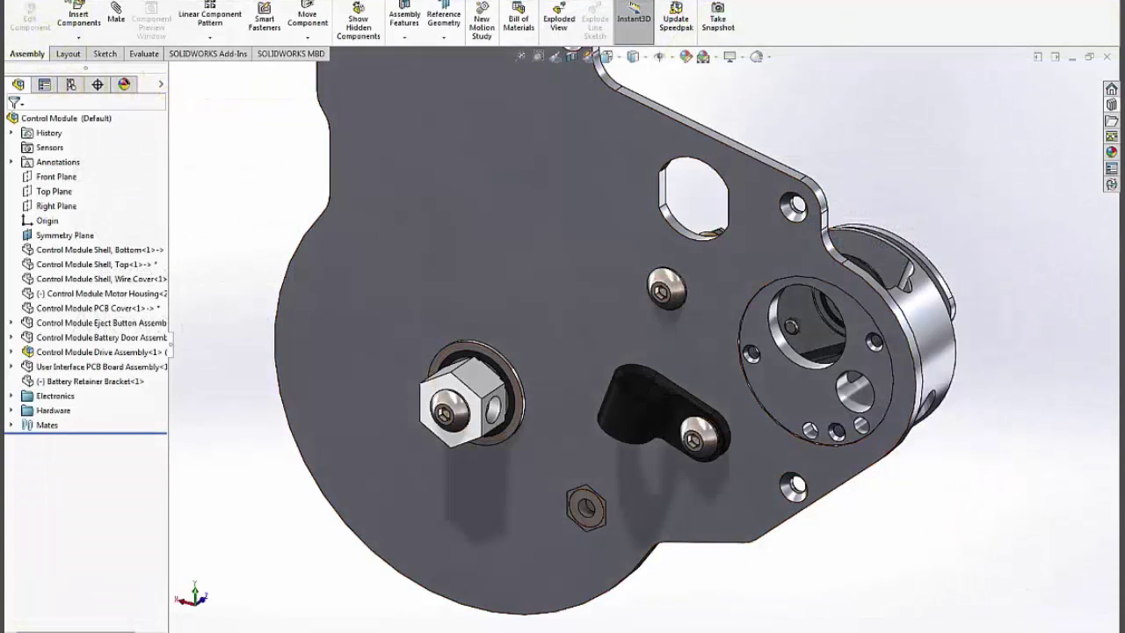
Insert the Solid Edge Drive Motor Assembly.asm into the control module.
left_click(78, 18)
left_click(83, 342)
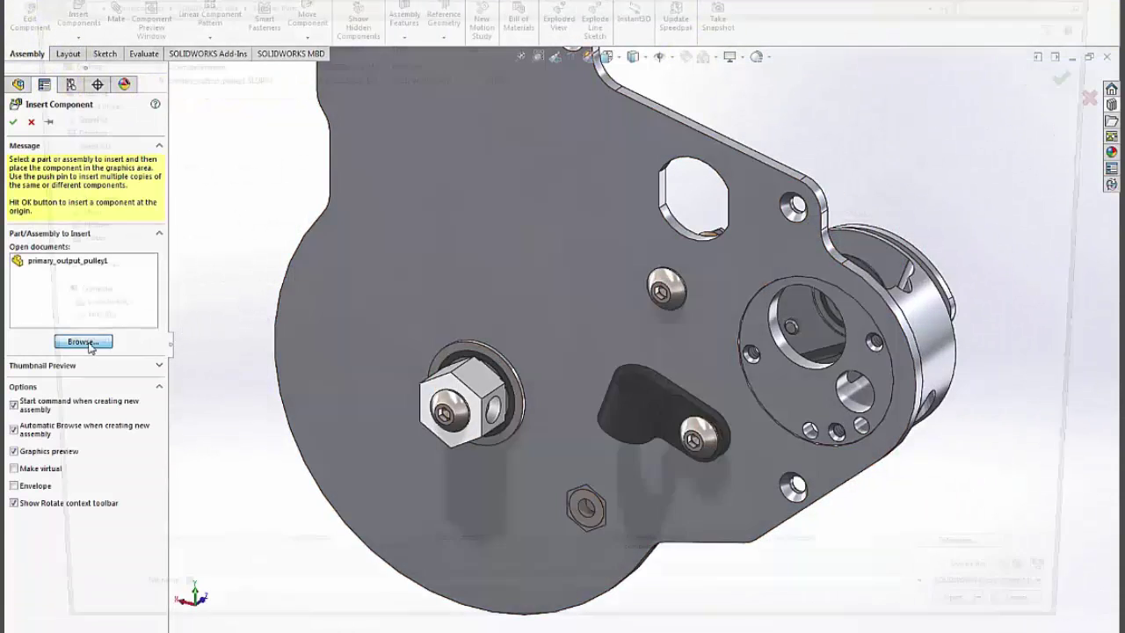
left_click(1046, 623)
left_click(1051, 595)
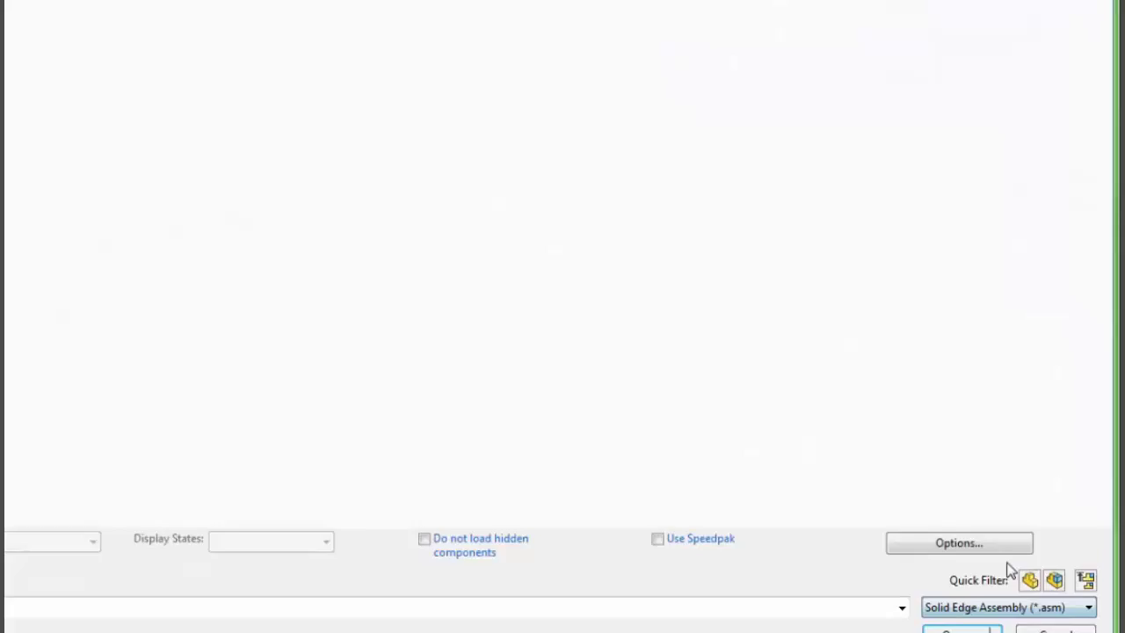
left_click(180, 88)
left_click(970, 626)
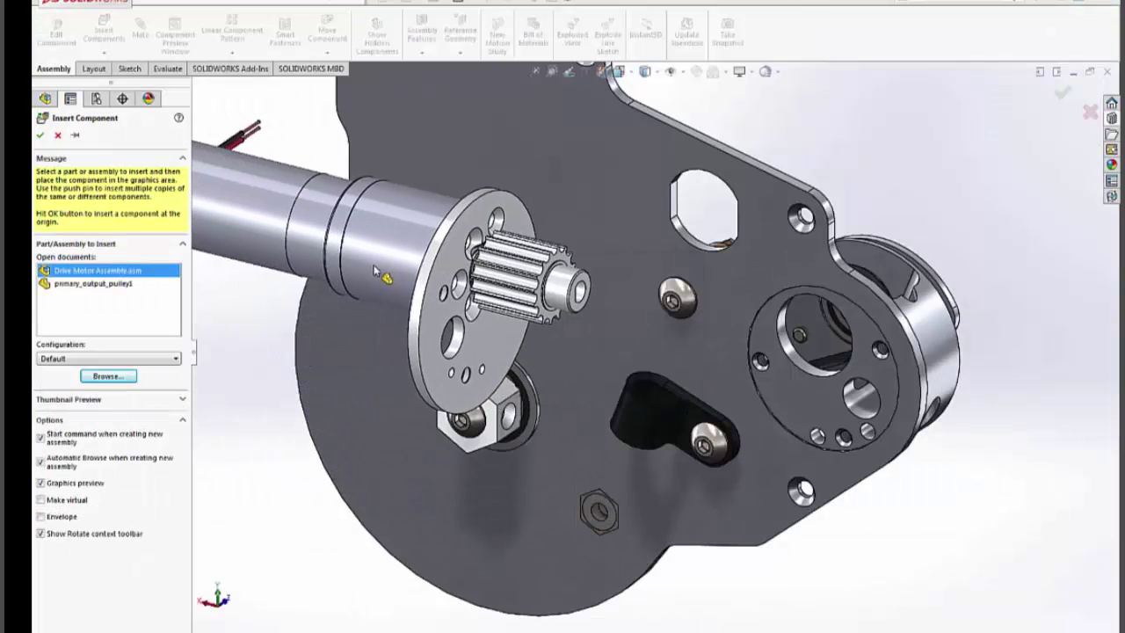
left_click(386, 274)
Select the motor's adapter plate and one of its mounting hole edges.
scroll(458, 316, "down", 3)
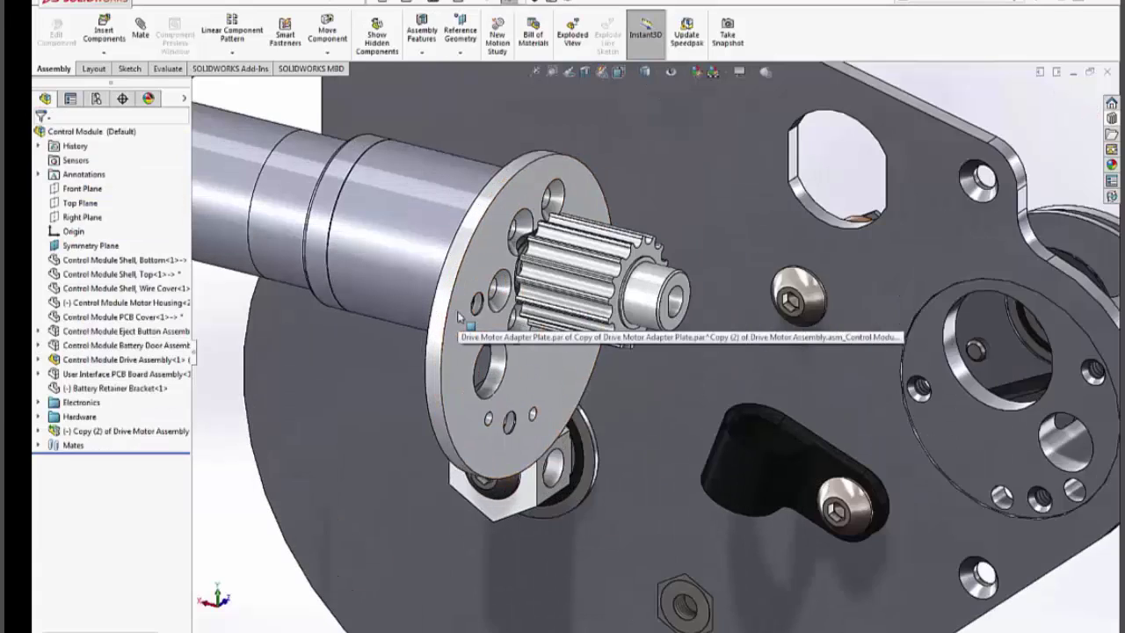
left_click(491, 321)
scroll(501, 321, "up", 3)
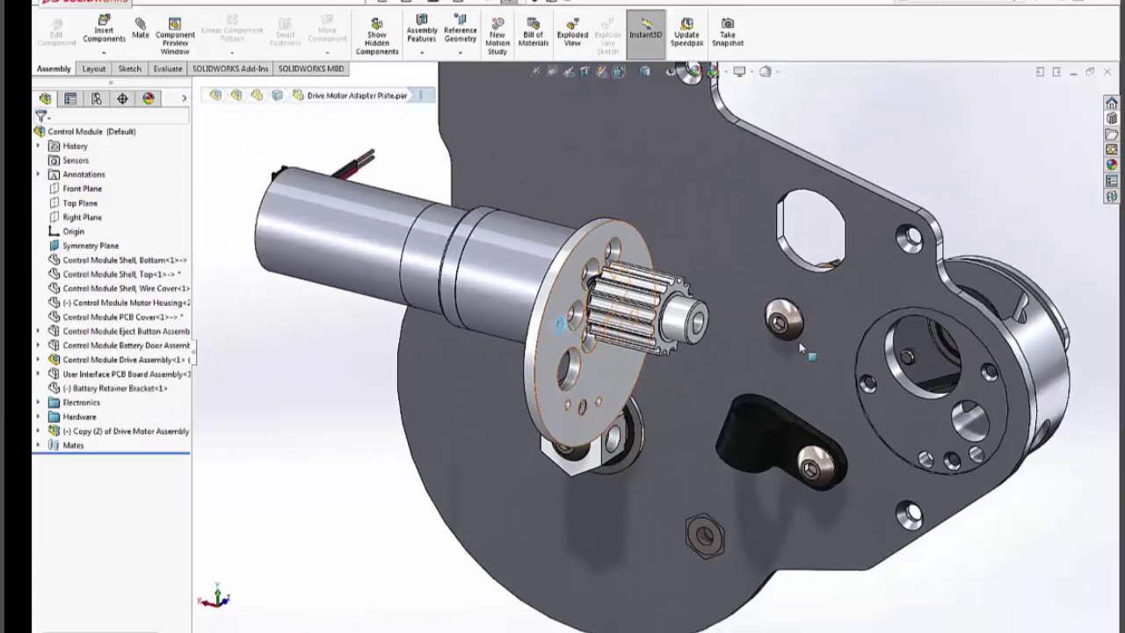
scroll(1011, 365, "down", 3)
left_click(910, 384)
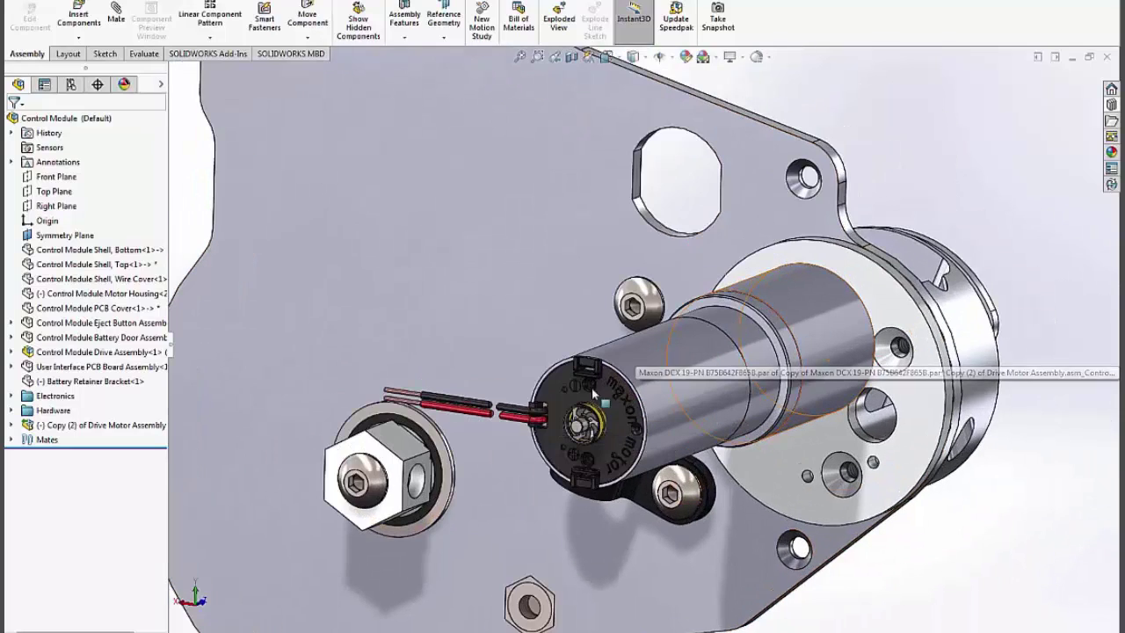
Break the link on Copy (2) of Drive Motor Assembly and expand it to list its parts.
left_click(86, 425)
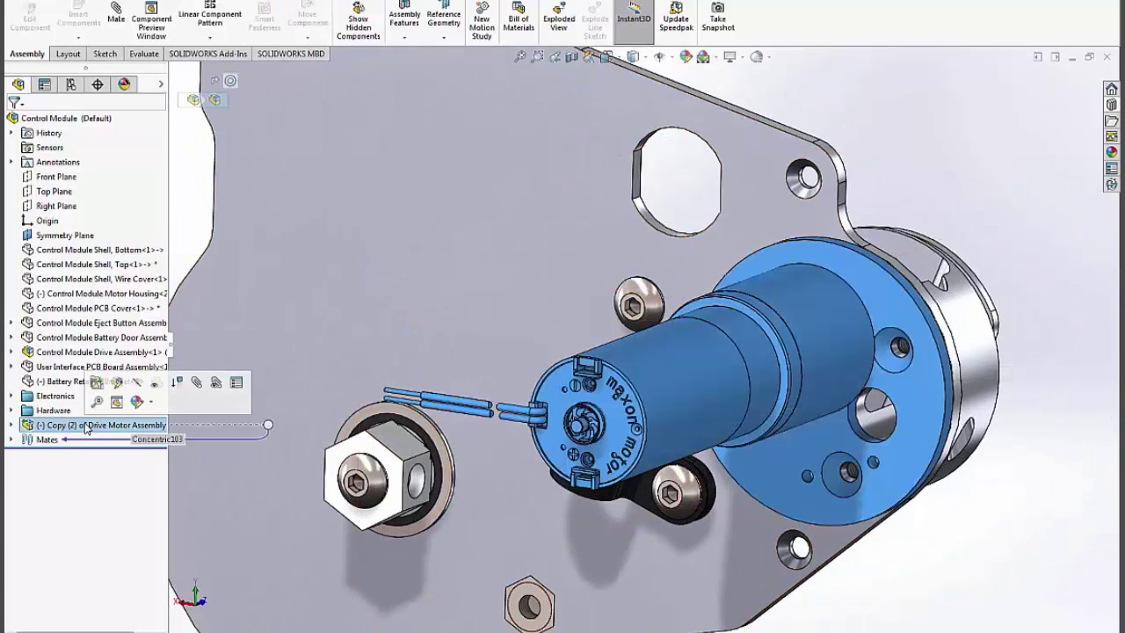
right_click(85, 426)
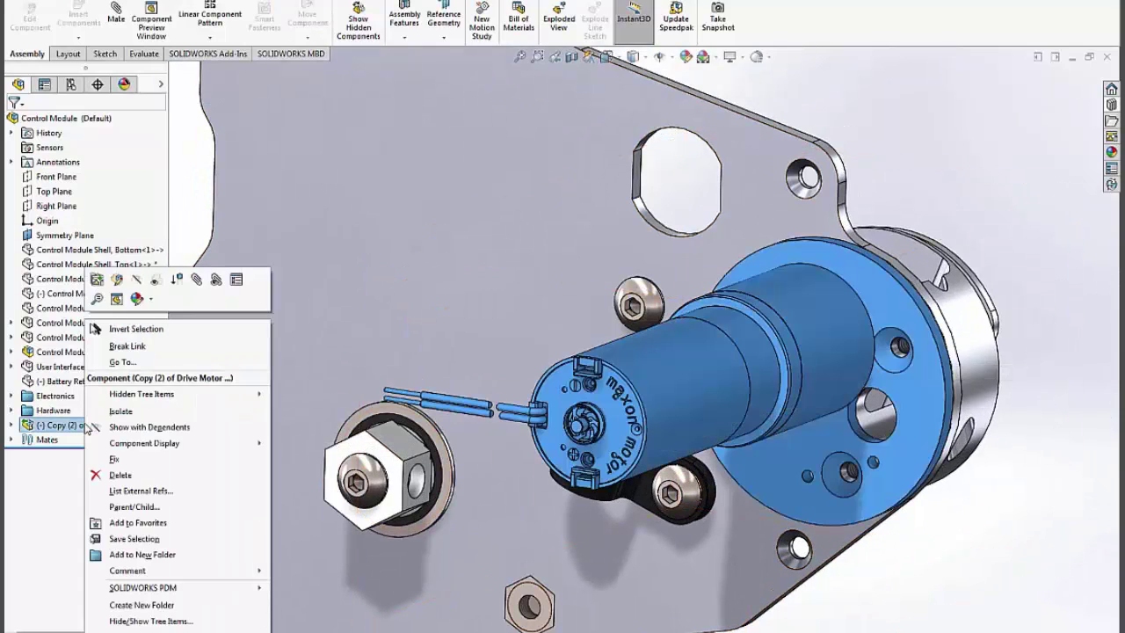
left_click(195, 347)
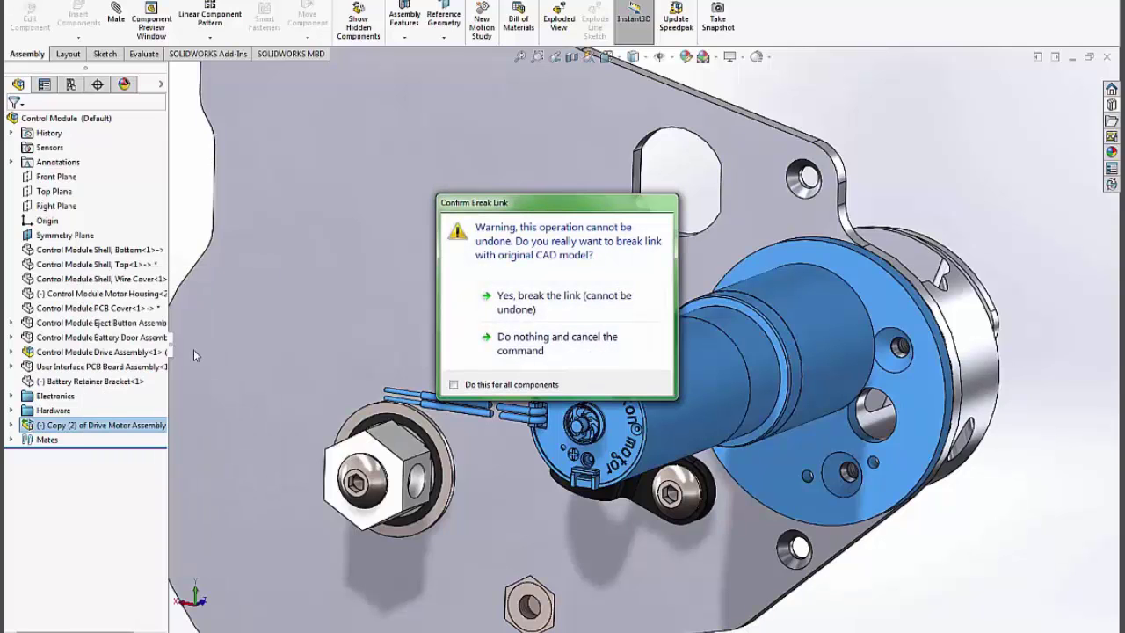
left_click(562, 302)
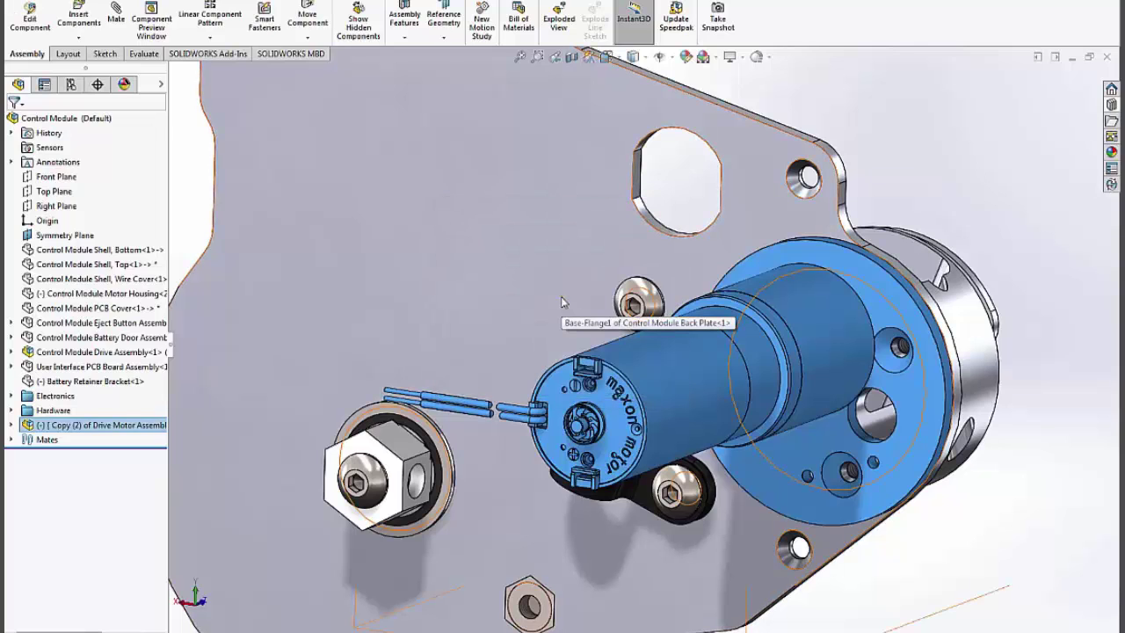
left_click(10, 426)
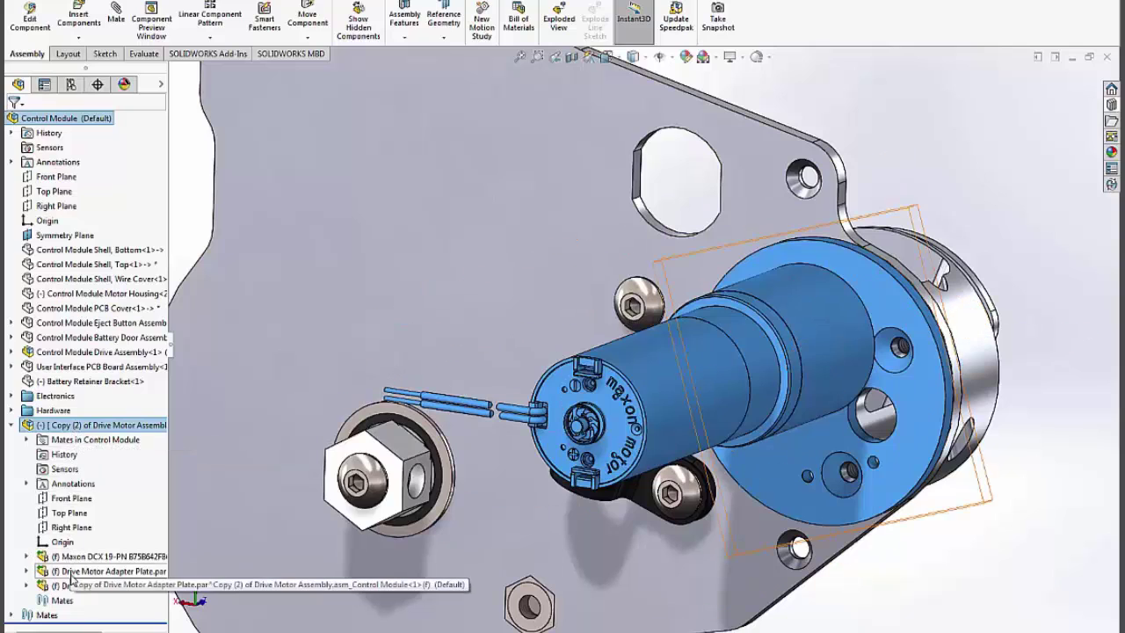
Open the motor subassembly on its own and expand the Drive Motor Adapter Plate.
right_click(95, 428)
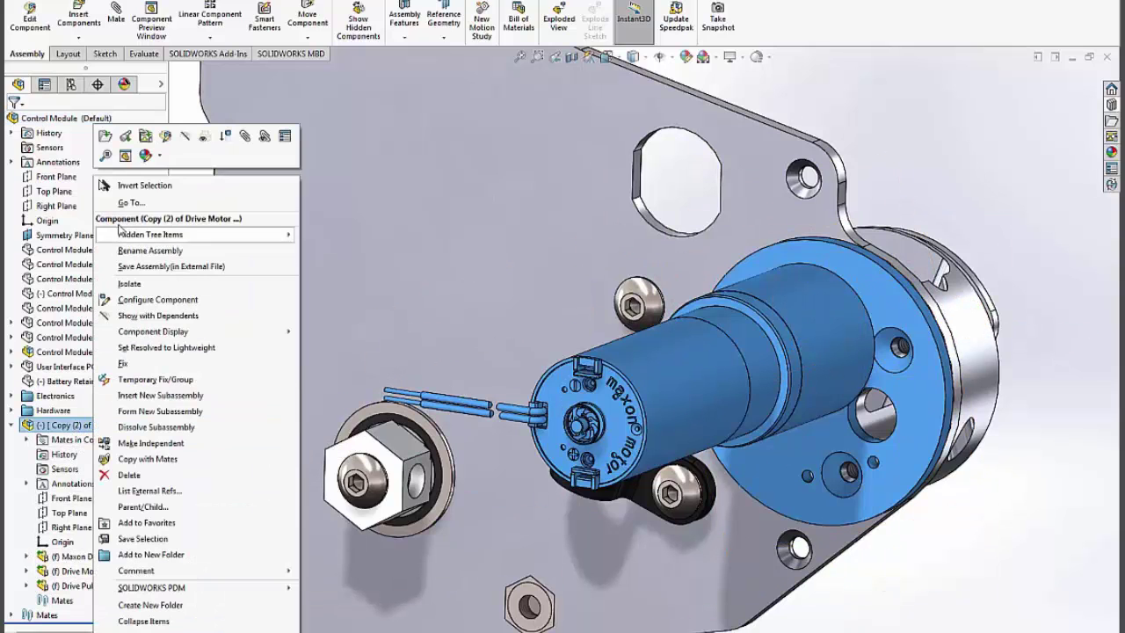
left_click(105, 136)
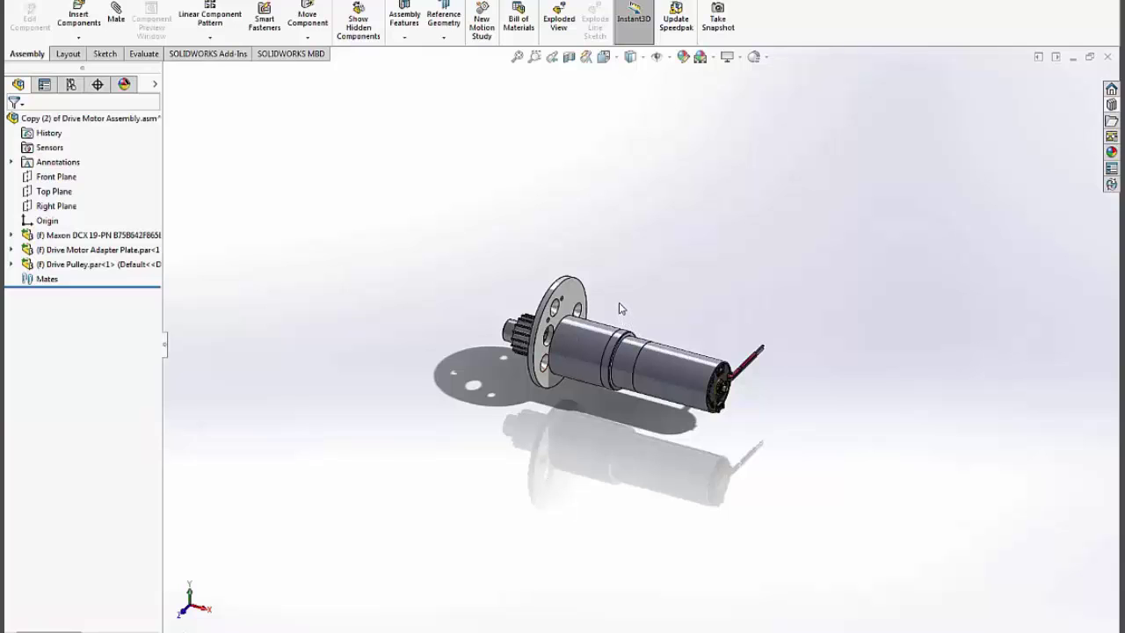
scroll(619, 303, "down", 5)
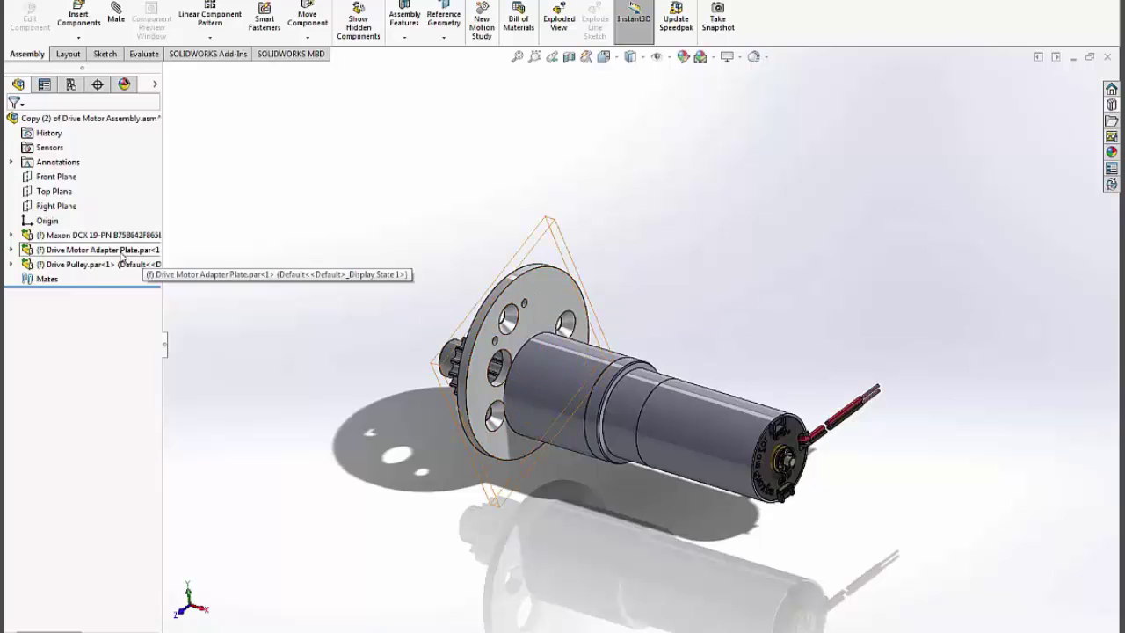
left_click(117, 254)
left_click(11, 250)
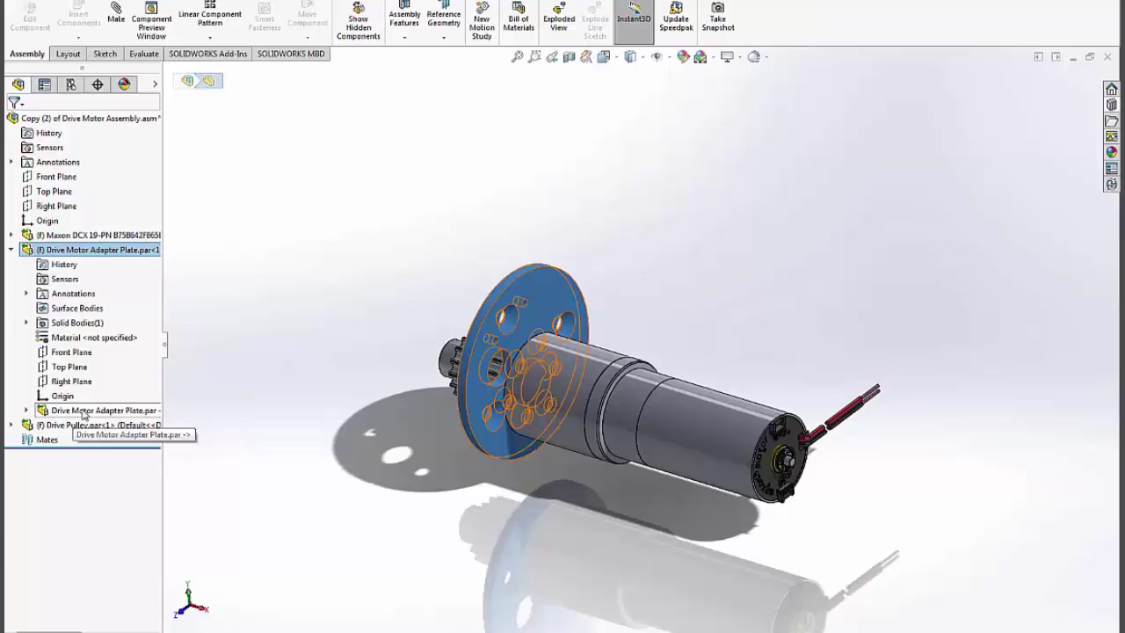
Break the adapter plate's link so it becomes Copy of Drive Motor Adapter Plate.
right_click(139, 249)
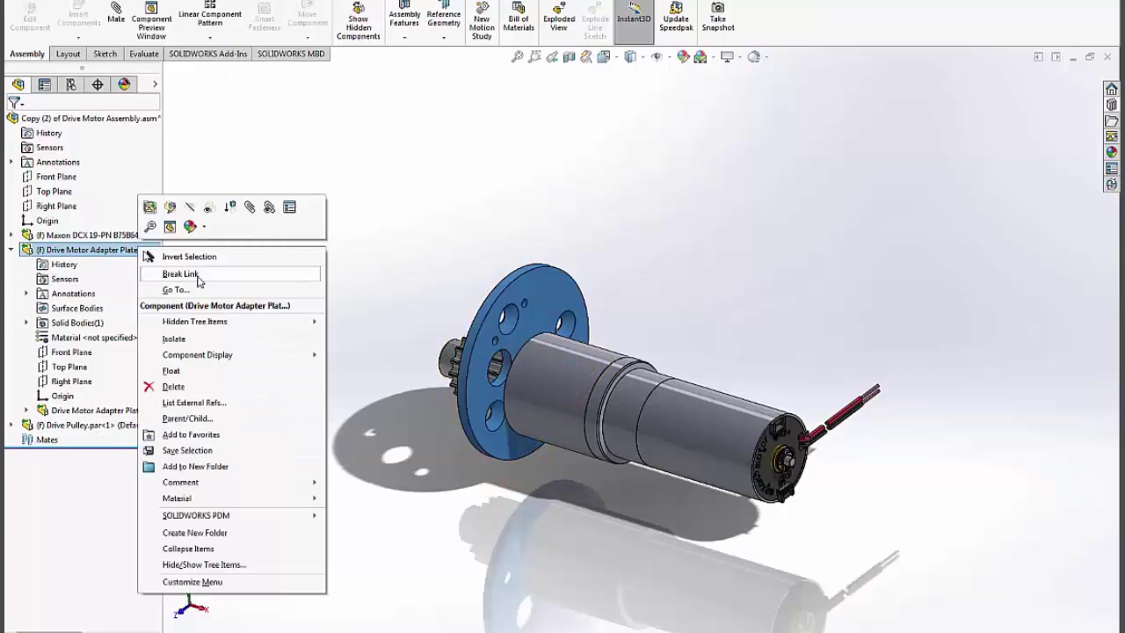
left_click(184, 274)
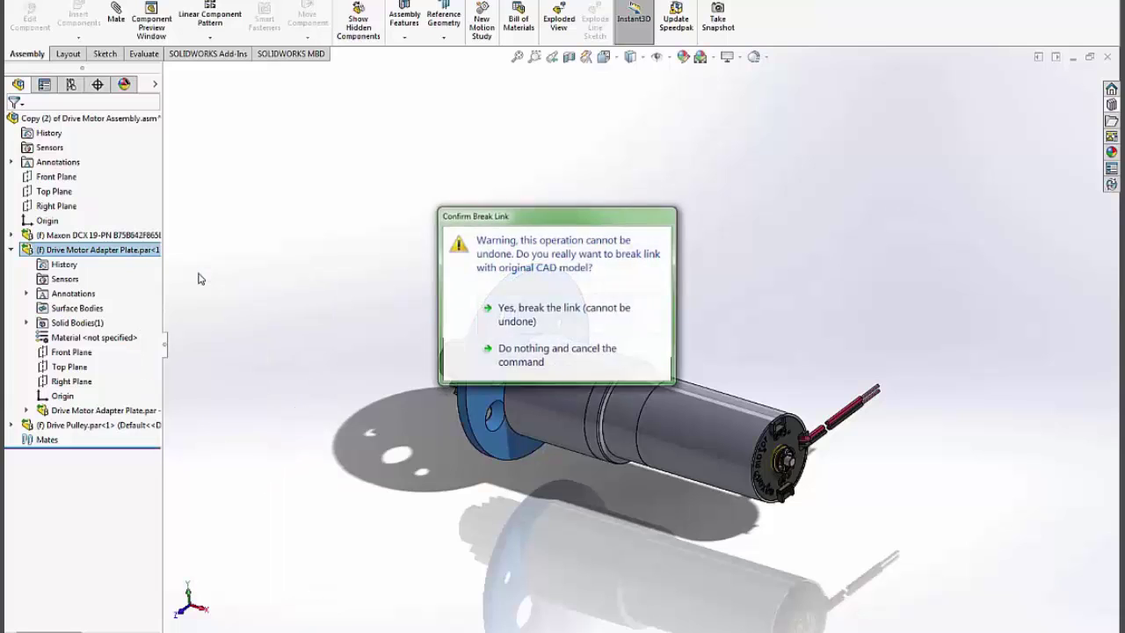
left_click(610, 329)
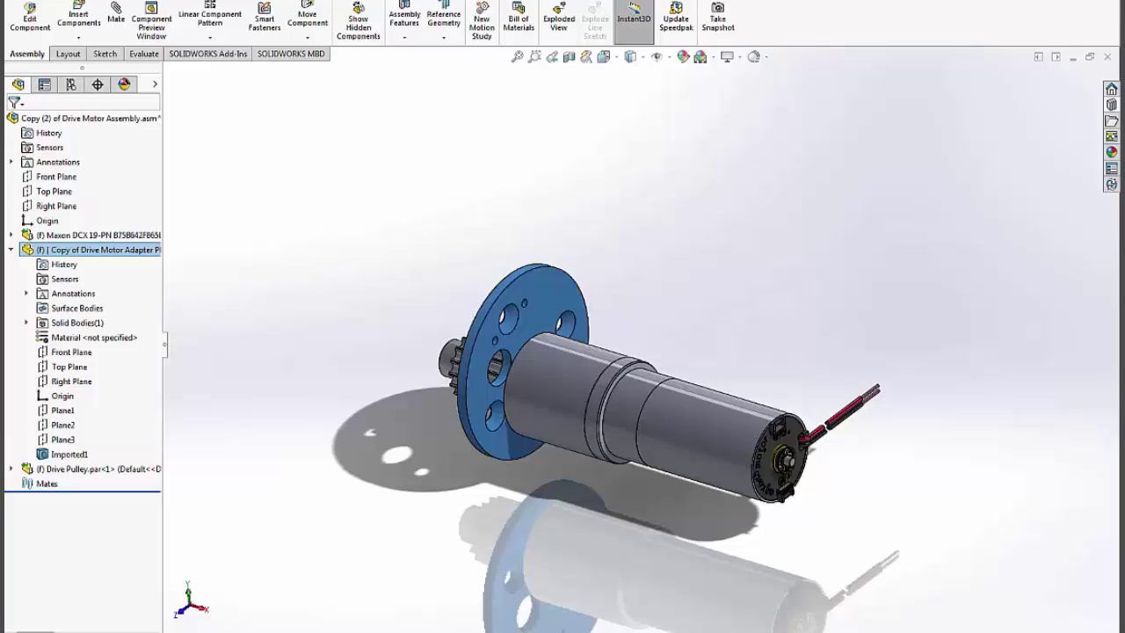
right_click(140, 250)
Open Copy of Drive Motor Adapter Plate alone and turn its upper hole into a Hole1 feature.
left_click(144, 200)
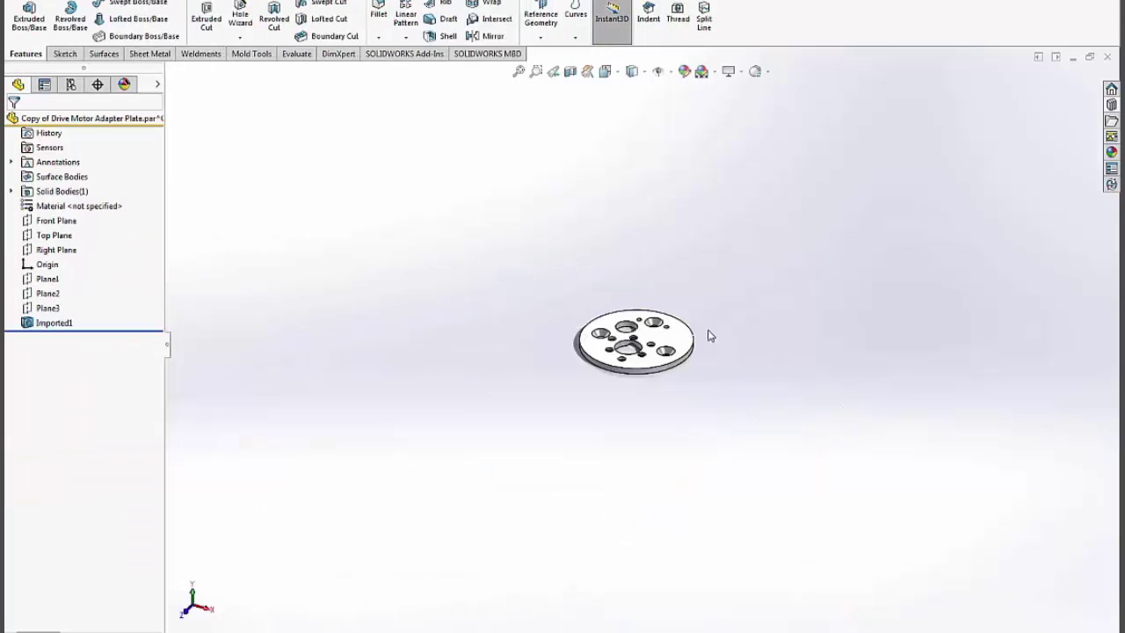
key("f")
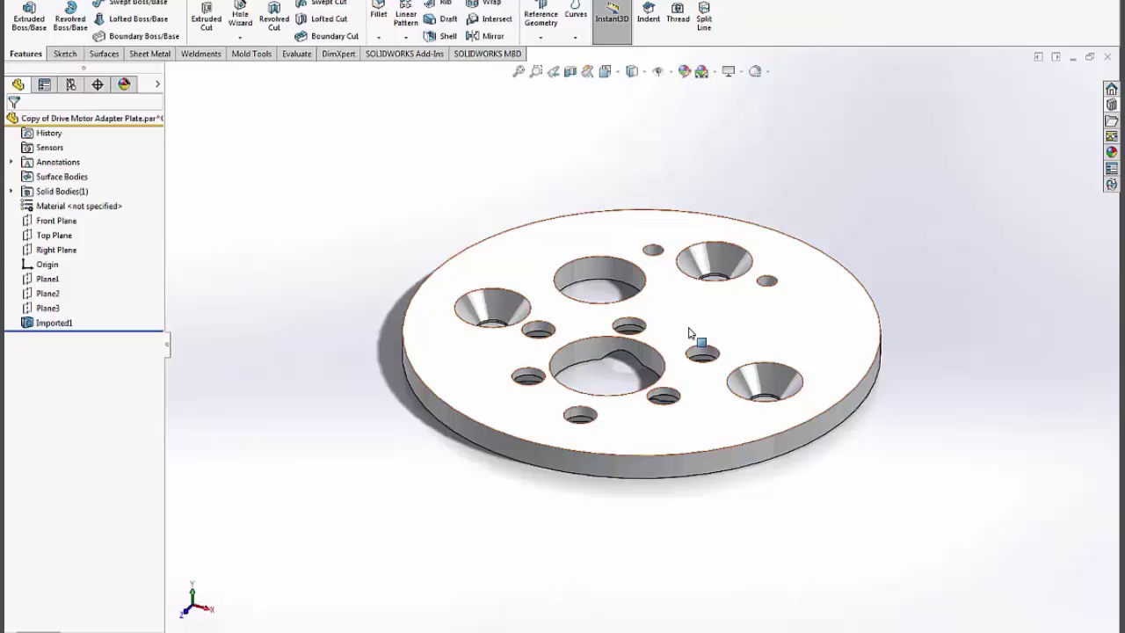
left_click(611, 269)
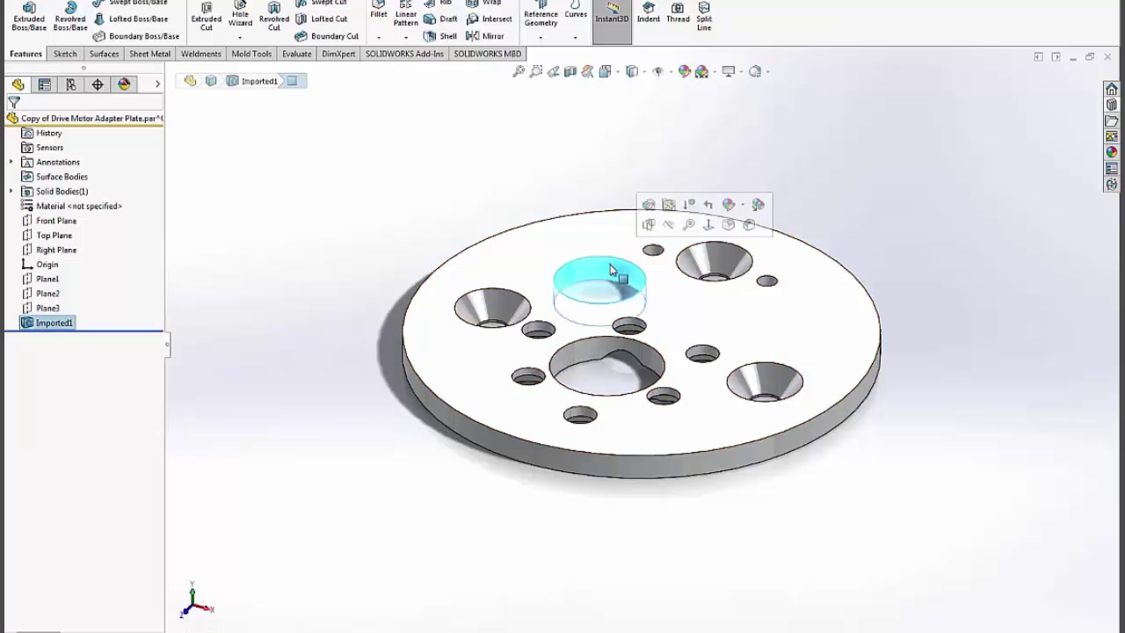
left_click(651, 207)
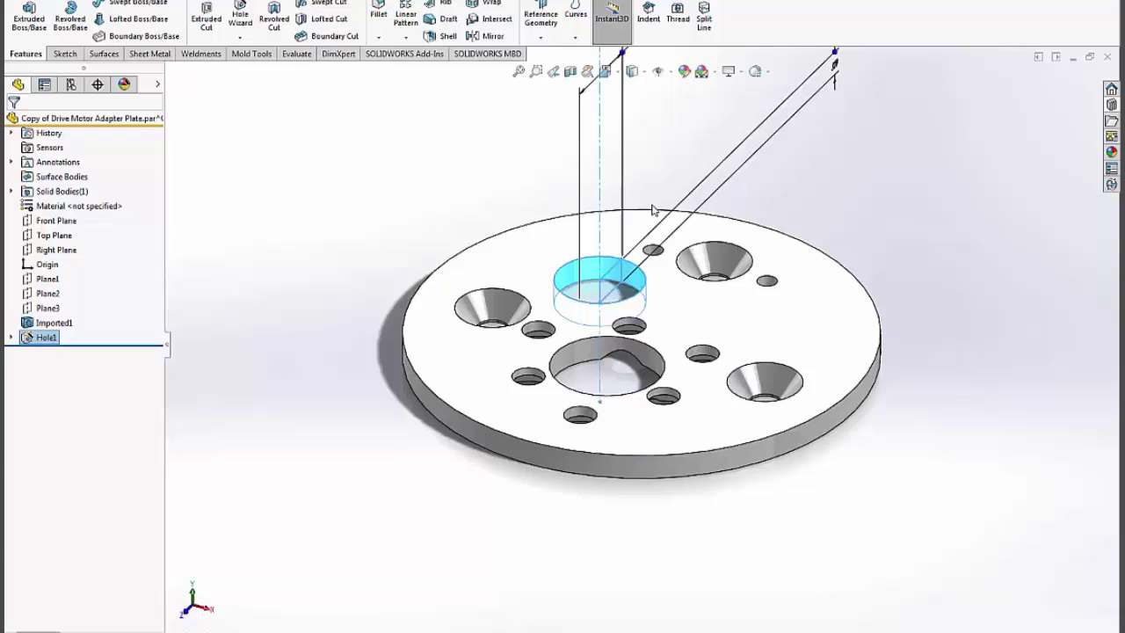
key("z")
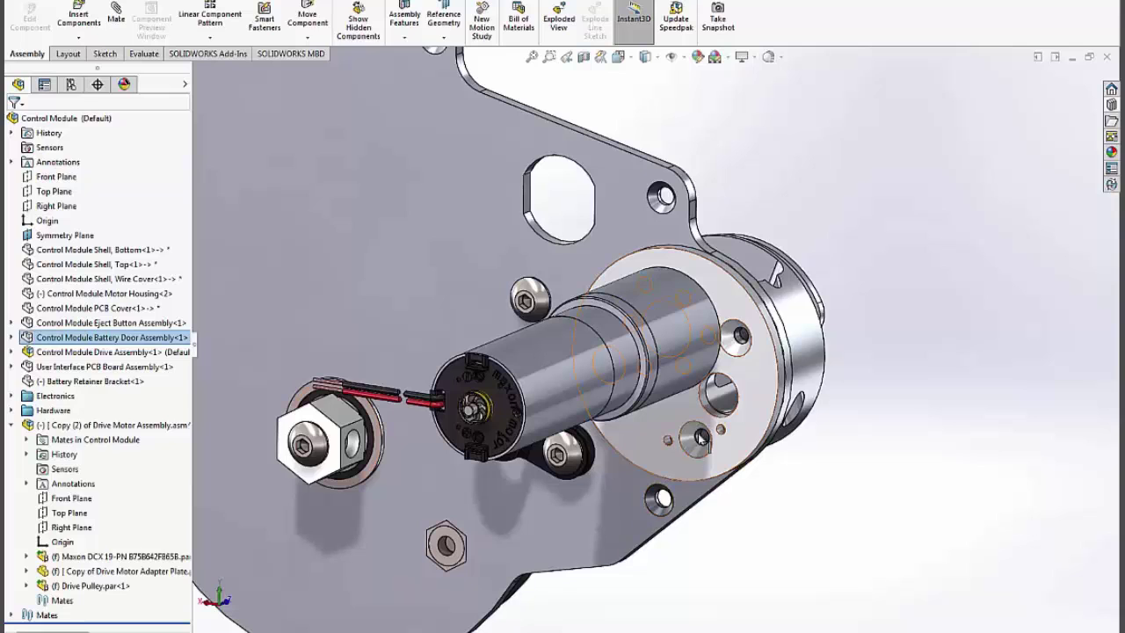
Start editing Hole1's position sketch, Sketch2, on the adapter plate.
scroll(747, 412, "down", 3)
left_click(27, 570)
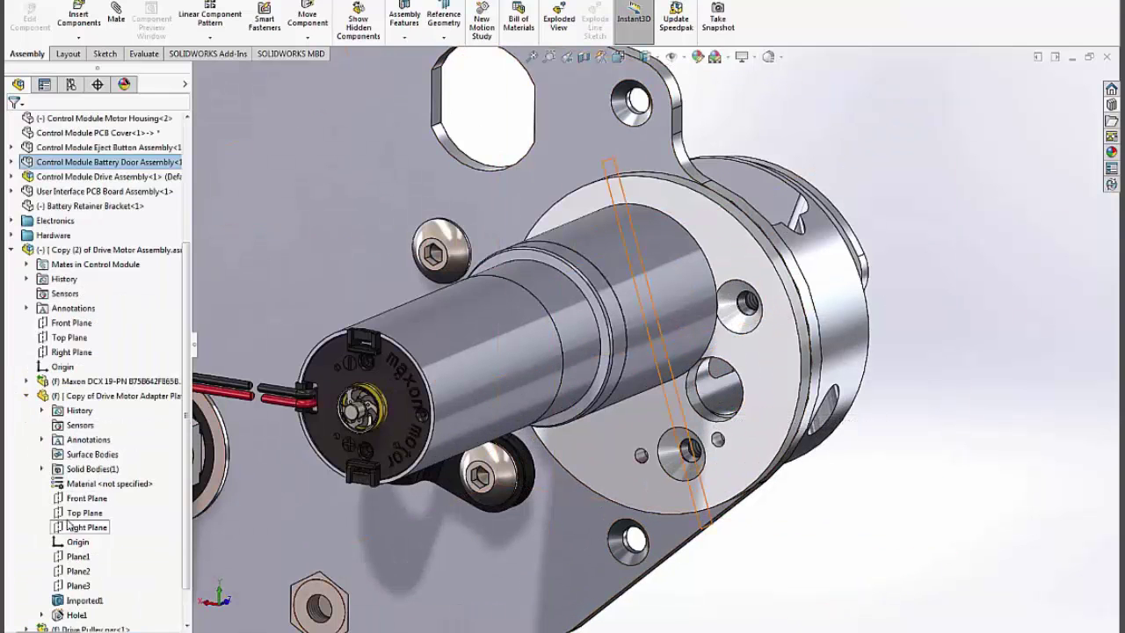
left_click(41, 615)
left_click(98, 600)
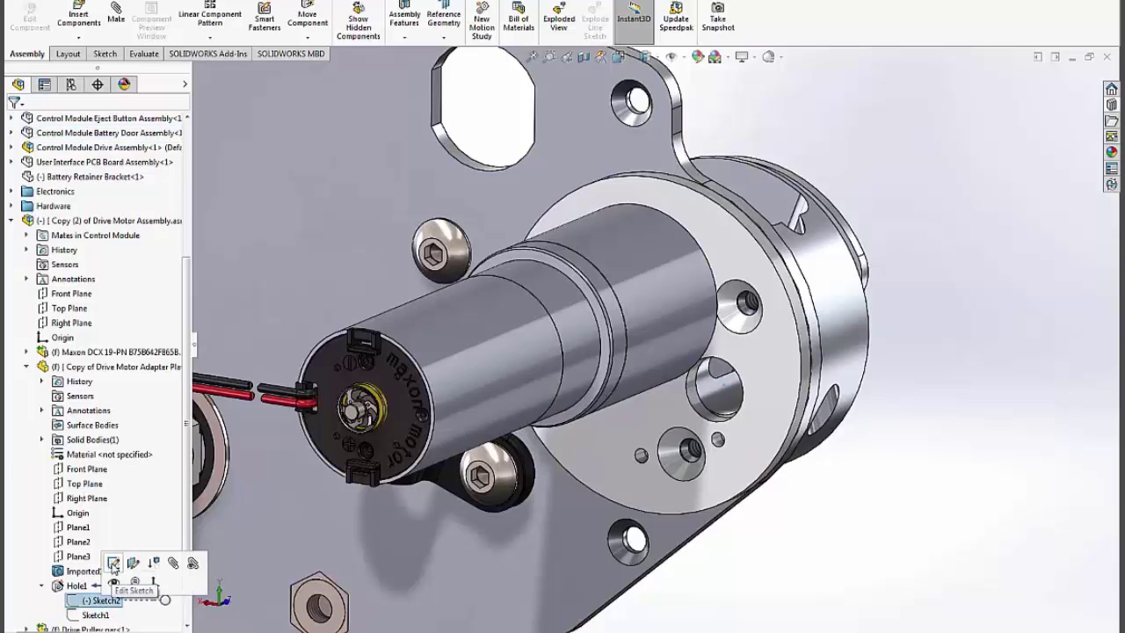
left_click(114, 570)
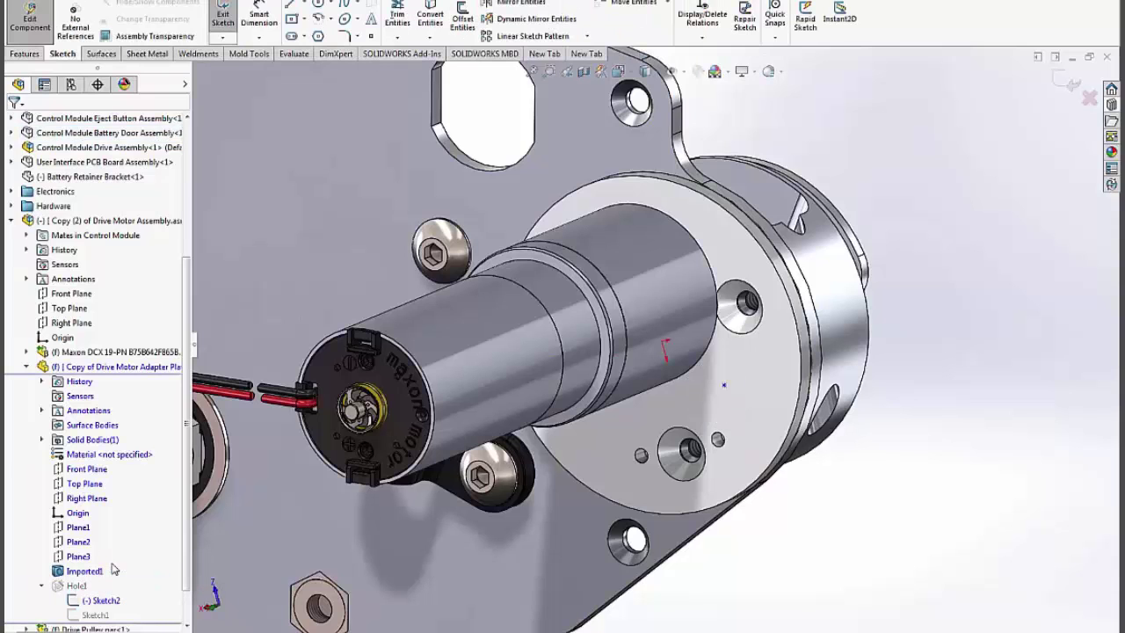
Make the hole point concentric with the housing flange's circular edge, then exit the sketch.
right_click(730, 385)
left_click(737, 422)
left_click(787, 400, "ctrl")
left_click(763, 329)
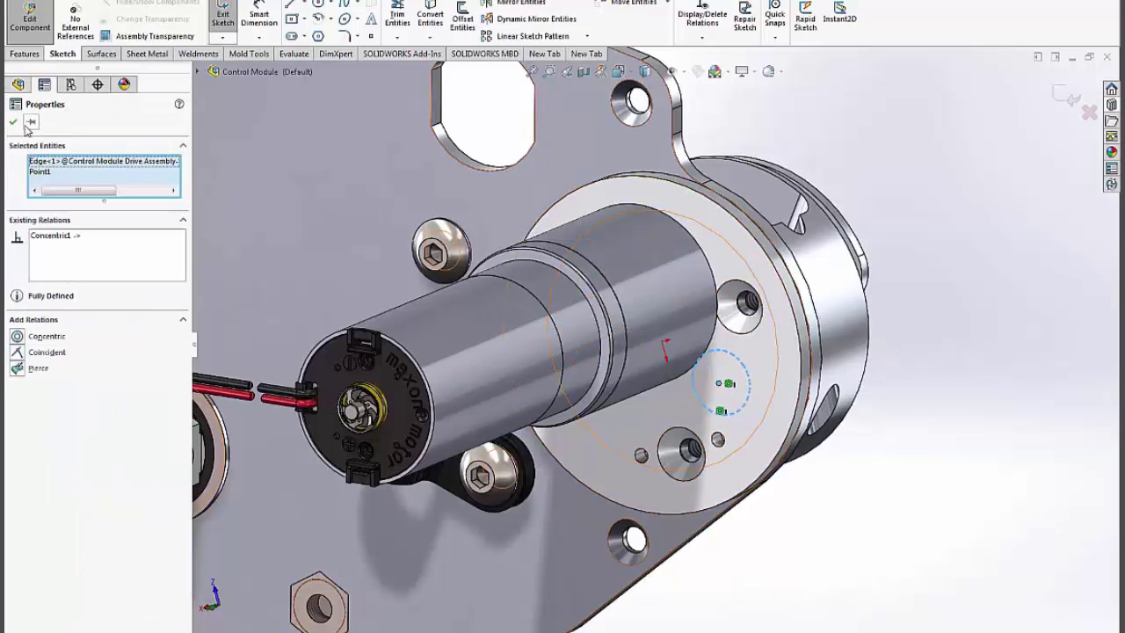
left_click(1074, 96)
left_click(1074, 96)
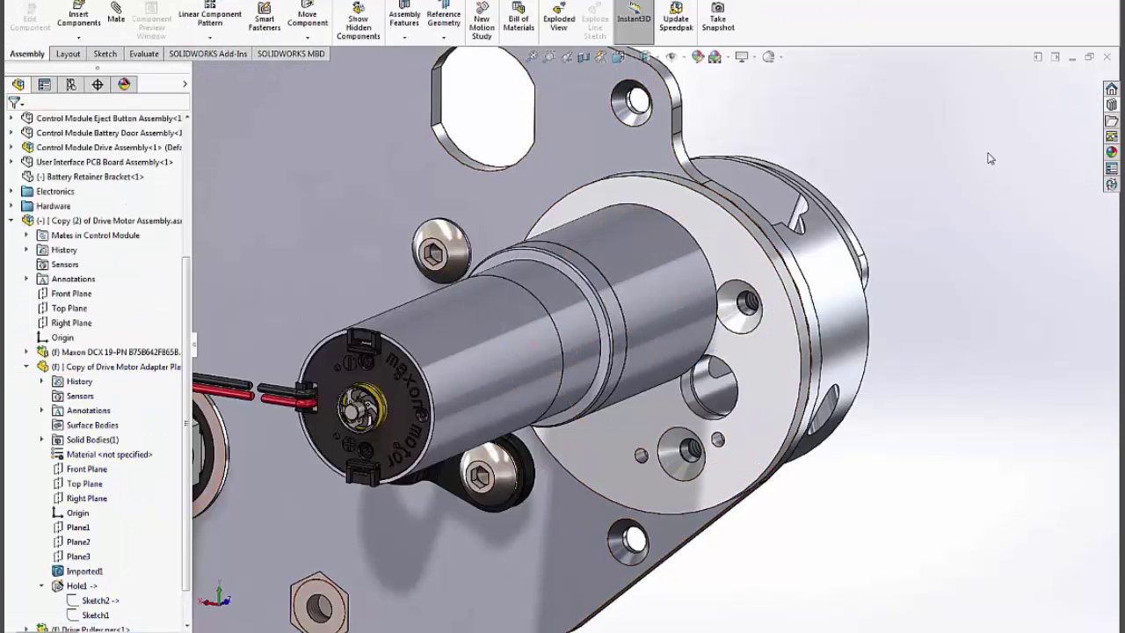